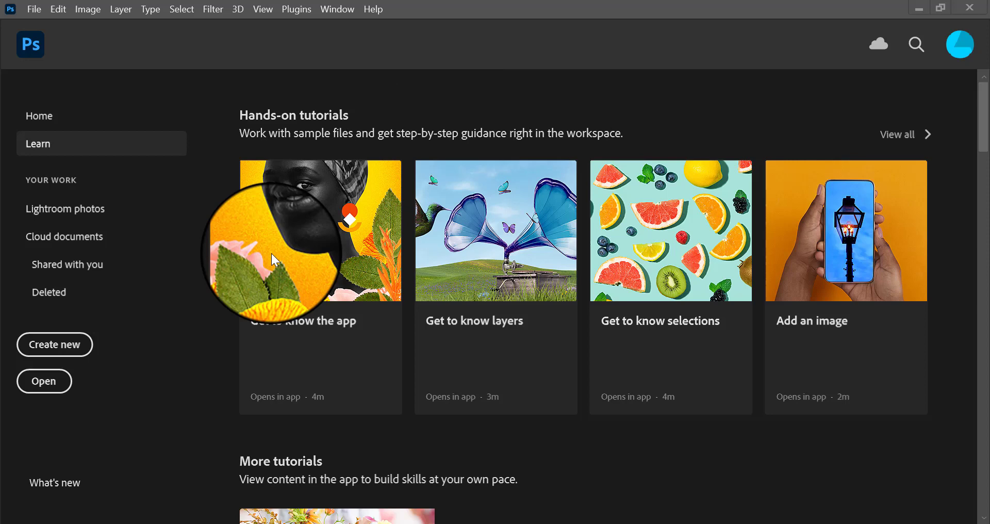
Create a 1024 × 768 px Web Minimum document named 'animated gif'
{"action": "left_click", "coordinate": [72, 345]}
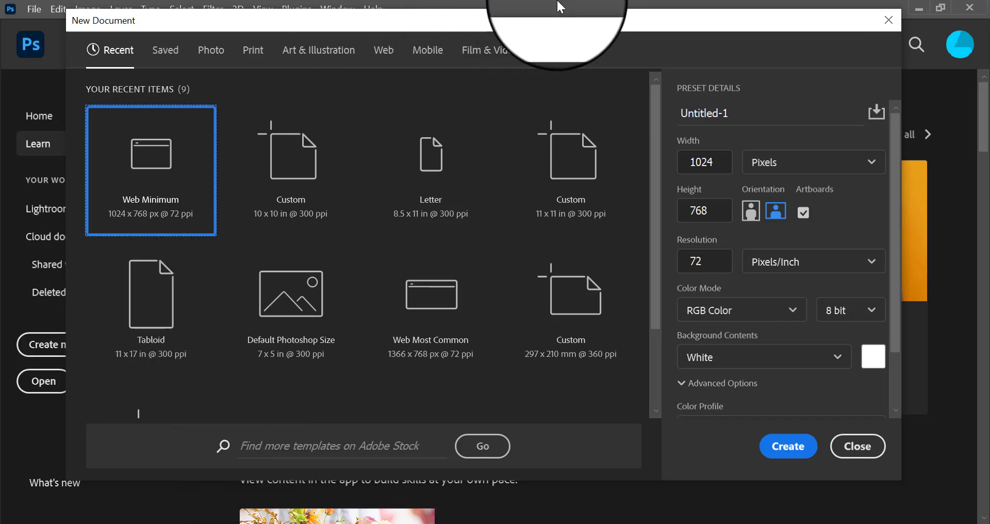
{"action": "left_click", "coordinate": [384, 52]}
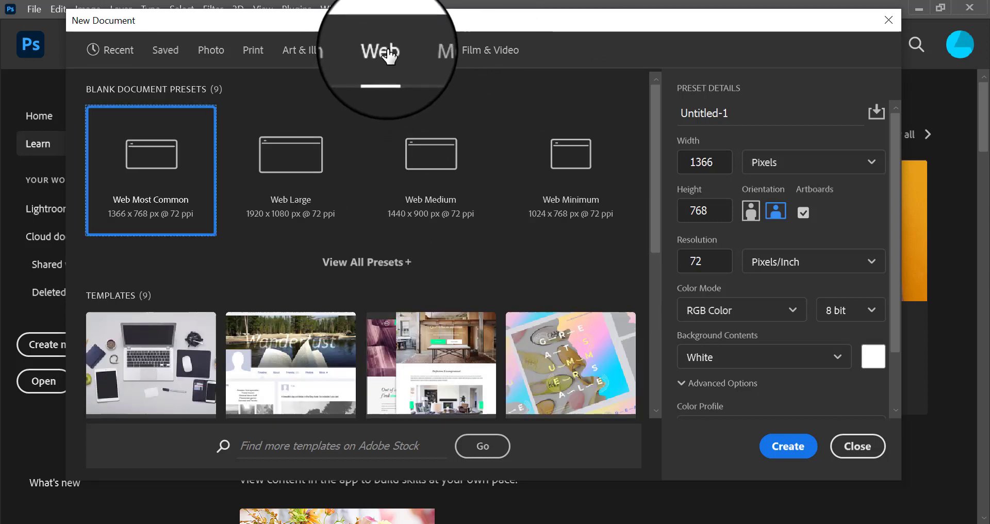
{"action": "left_click", "coordinate": [582, 181]}
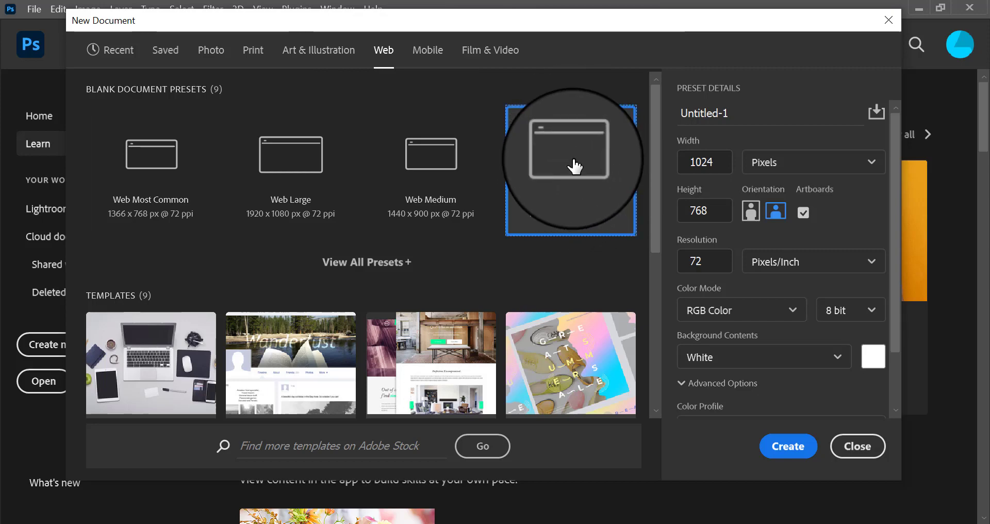
{"action": "left_click", "coordinate": [762, 113]}
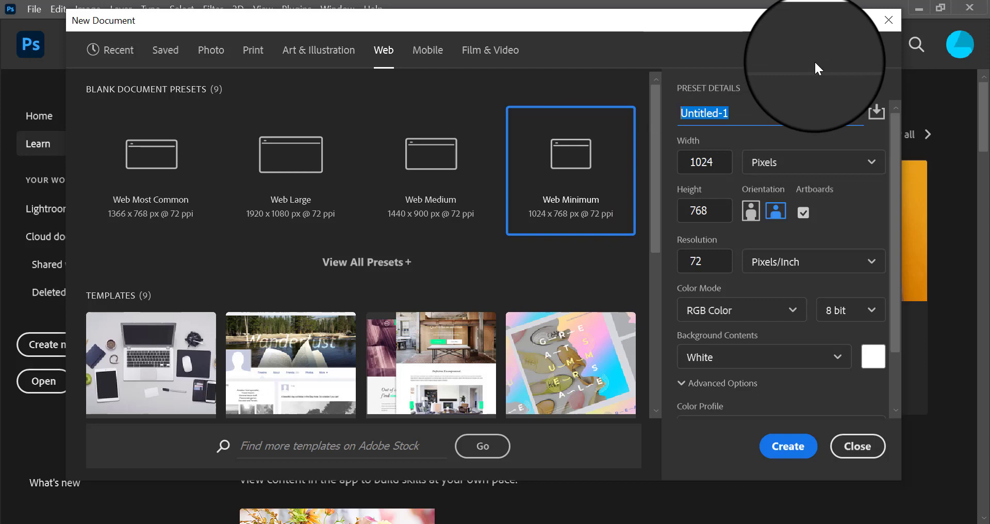
{"action": "type", "text": "animated gif"}
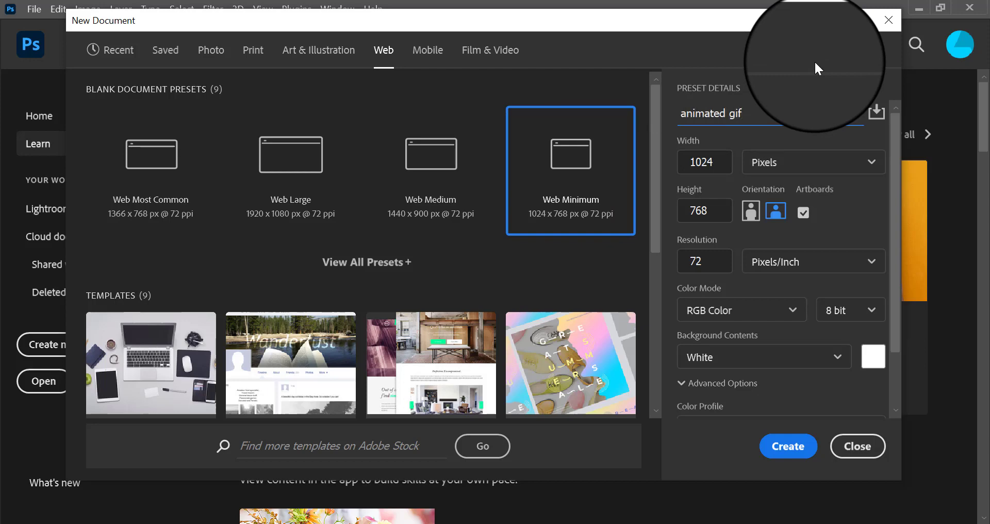
{"action": "left_click", "coordinate": [810, 454]}
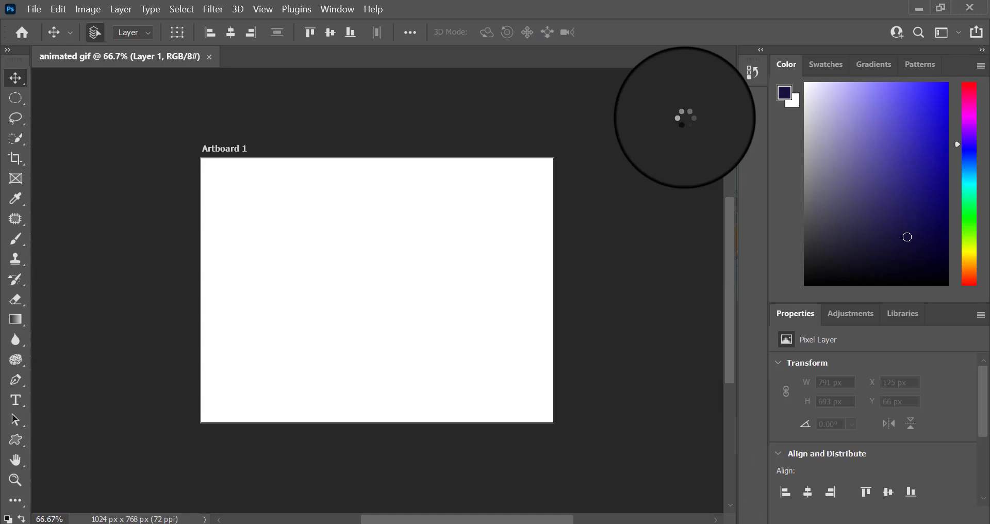
Reset the Essentials workspace and enlarge the Layers panel by shrinking the Color panel
{"action": "left_click", "coordinate": [350, 8]}
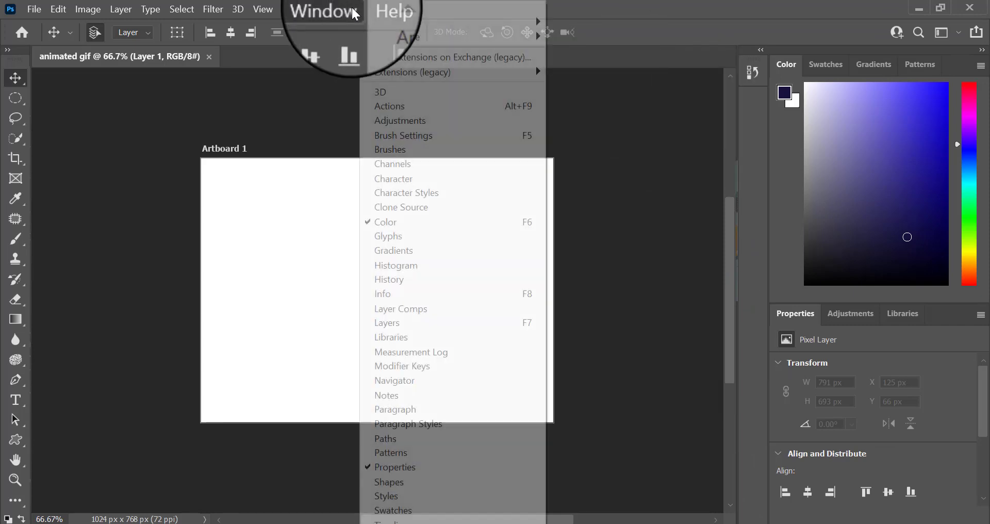
{"action": "mouse_move", "coordinate": [415, 37]}
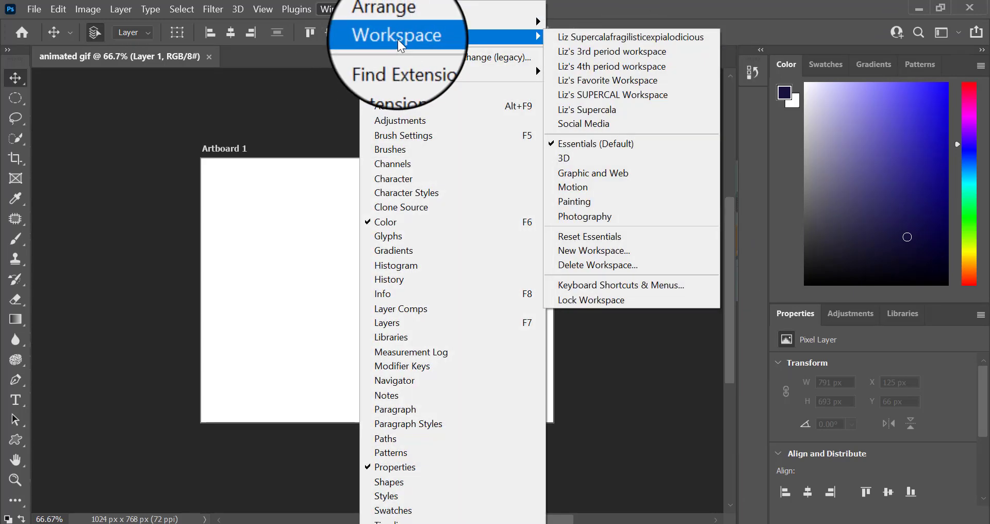
{"action": "left_click", "coordinate": [623, 237]}
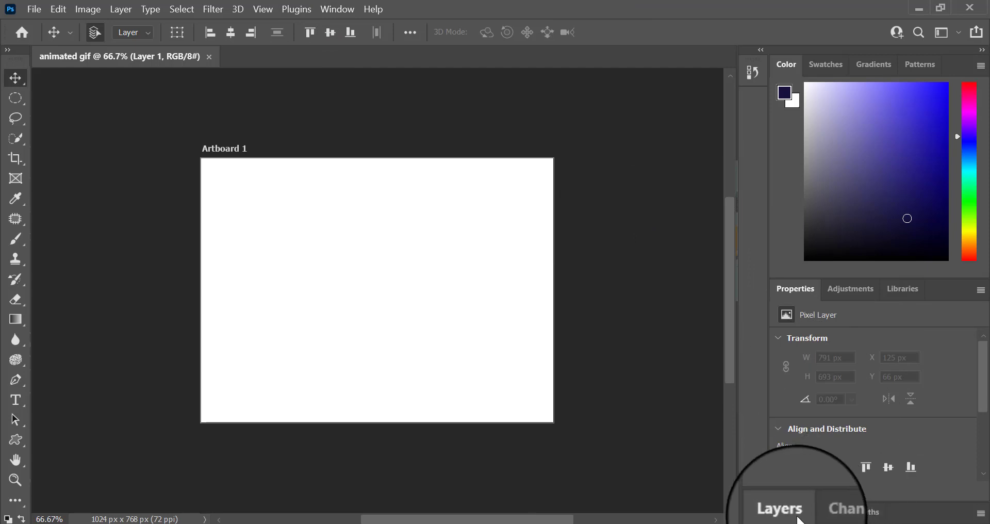
{"action": "left_click", "coordinate": [798, 516]}
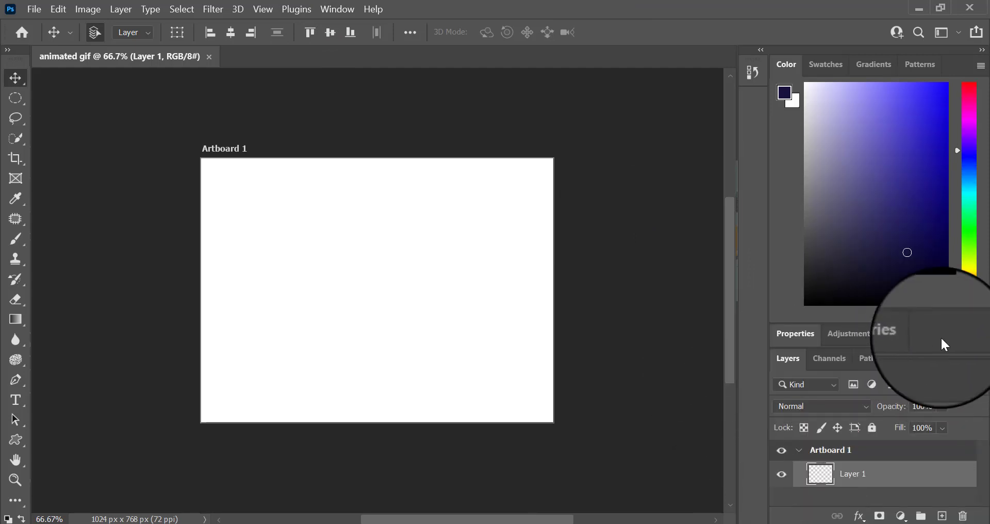
{"action": "left_click_drag", "start_coordinate": [943, 349], "coordinate": [884, 103]}
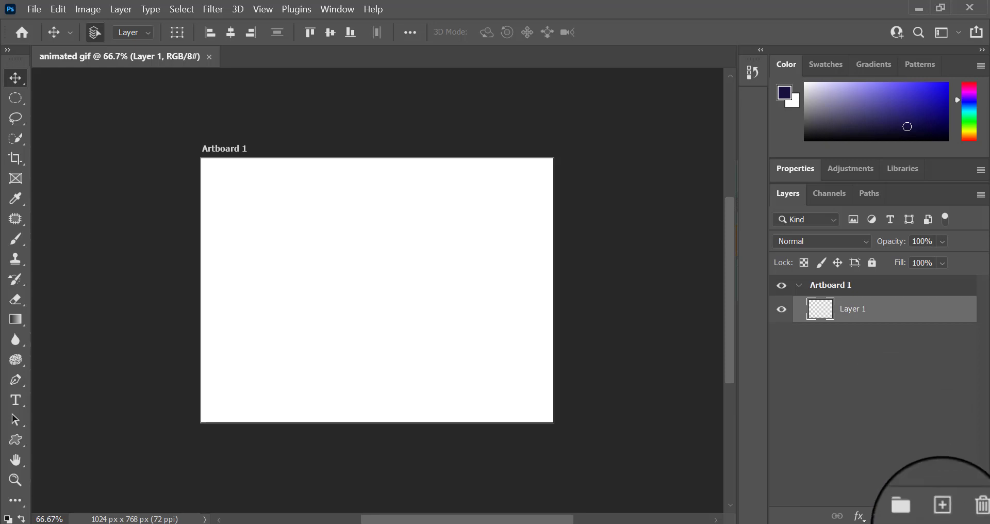
Add the new layers and rename the bottom ones background, red and orange
{"action": "left_click", "coordinate": [943, 519]}
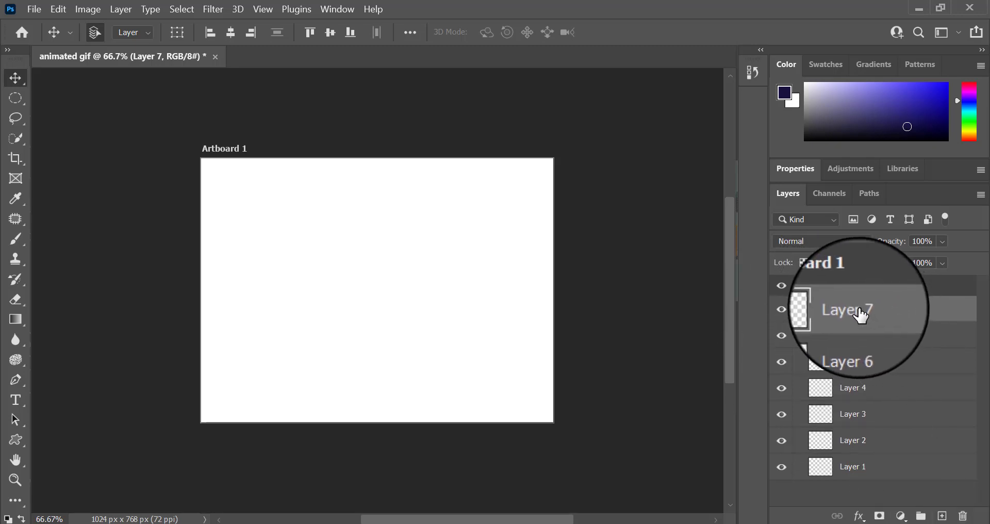
{"action": "double_click", "coordinate": [853, 466]}
{"action": "type", "text": "bac"}
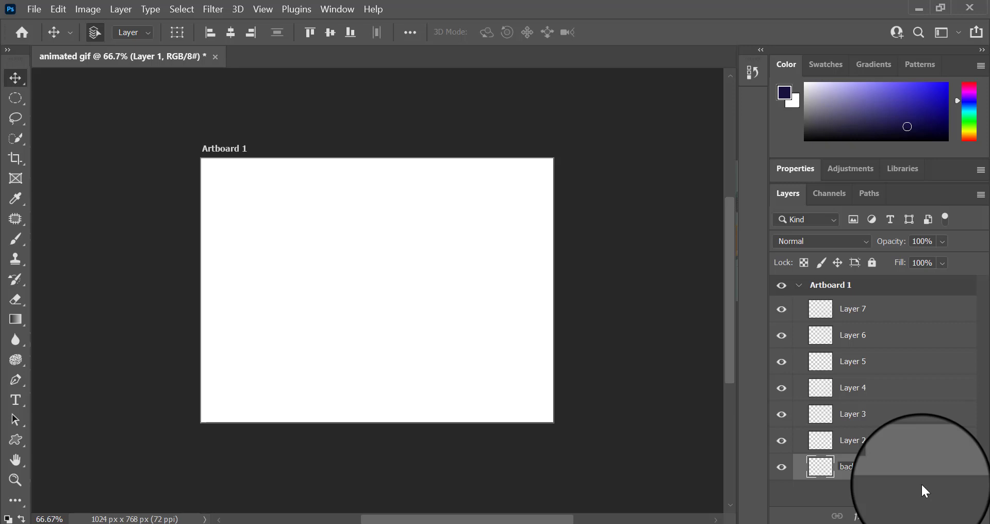
{"action": "type", "text": "kground"}
{"action": "key", "text": "Return"}
{"action": "double_click", "coordinate": [856, 441]}
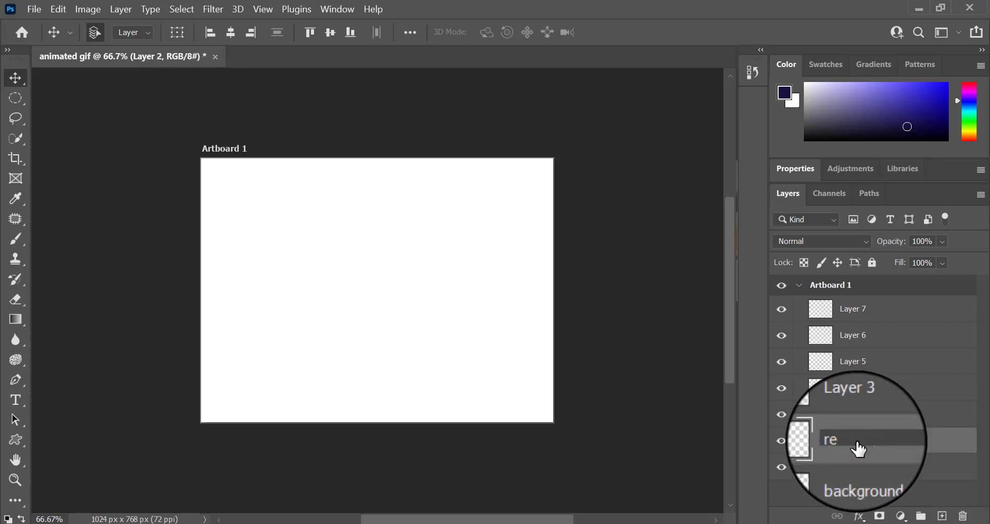
{"action": "double_click", "coordinate": [849, 422]}
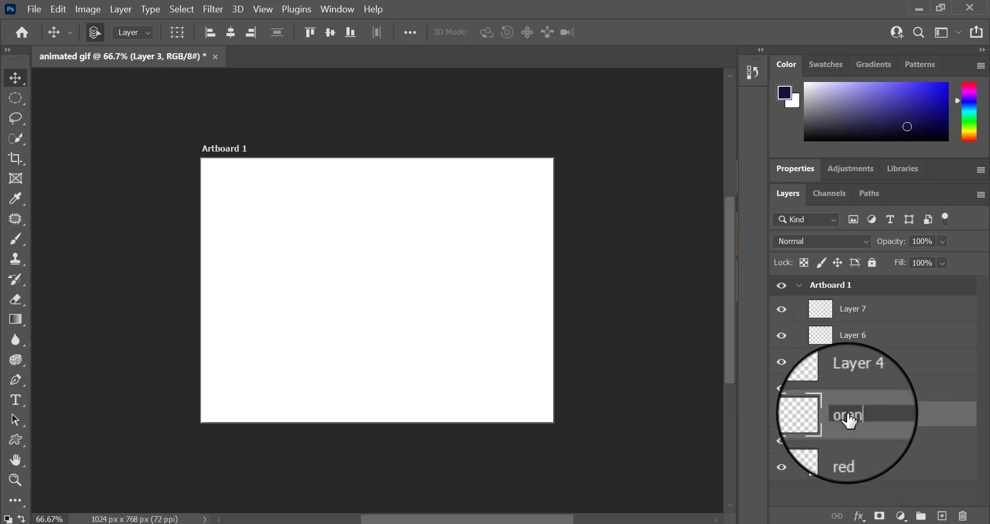
{"action": "key", "text": "Return"}
Rename the remaining layers yellow, green, blue and purple
{"action": "double_click", "coordinate": [849, 392]}
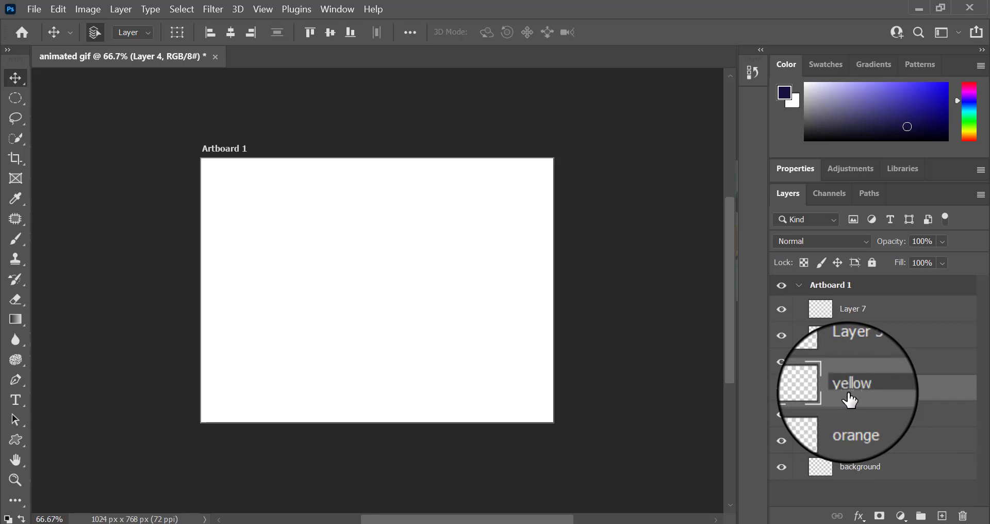
{"action": "key", "text": "Return"}
{"action": "double_click", "coordinate": [849, 371]}
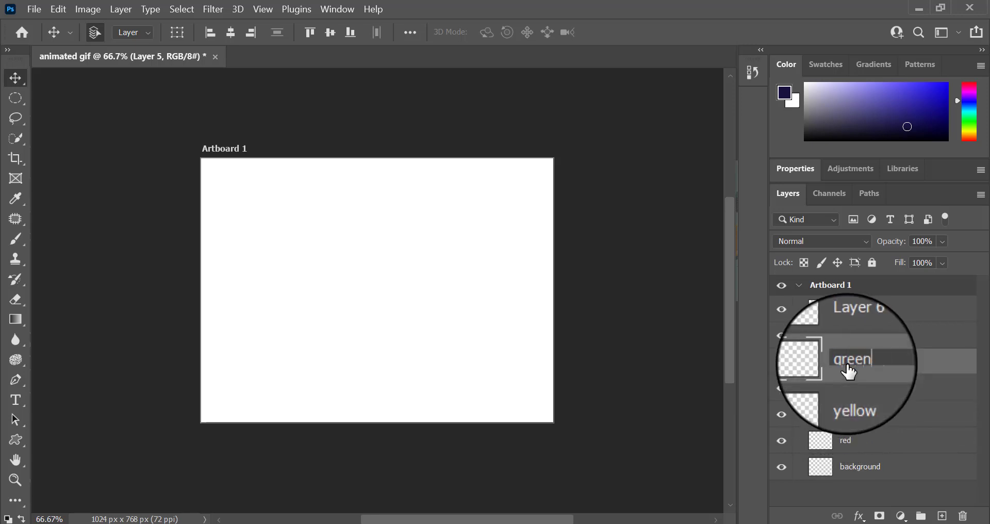
{"action": "key", "text": "Return"}
{"action": "double_click", "coordinate": [850, 335]}
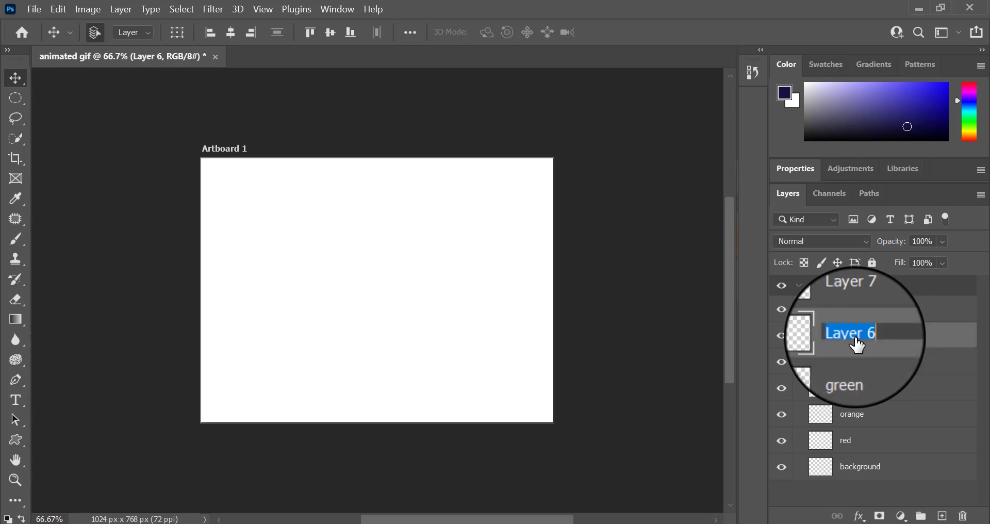
{"action": "key", "text": "Return"}
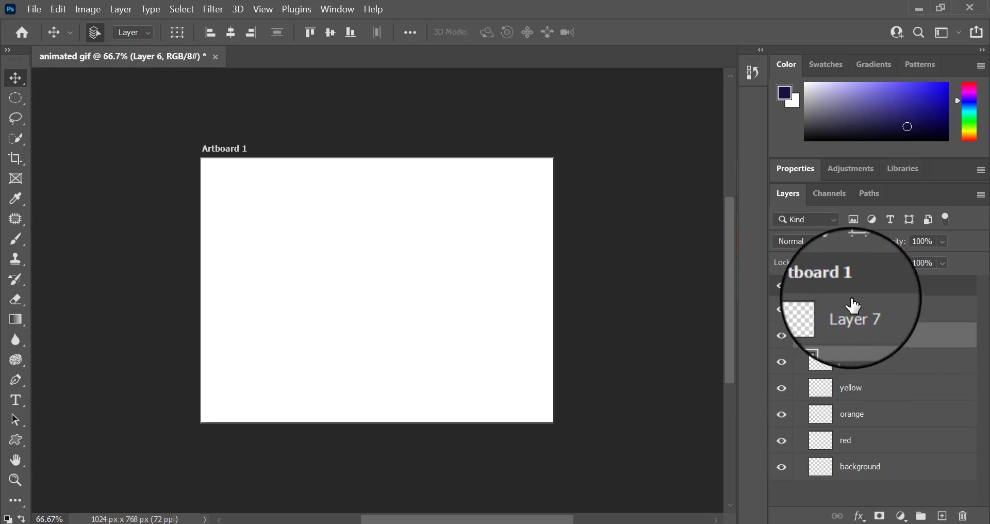
{"action": "double_click", "coordinate": [853, 315]}
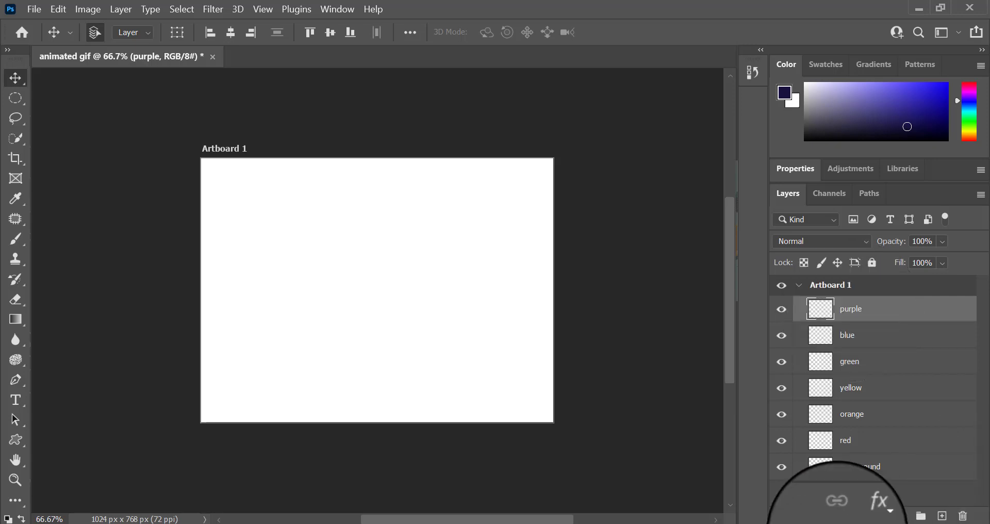
Fill the background layer with a custom dark navy blue colour via Edit > Fill
{"action": "left_click", "coordinate": [888, 470]}
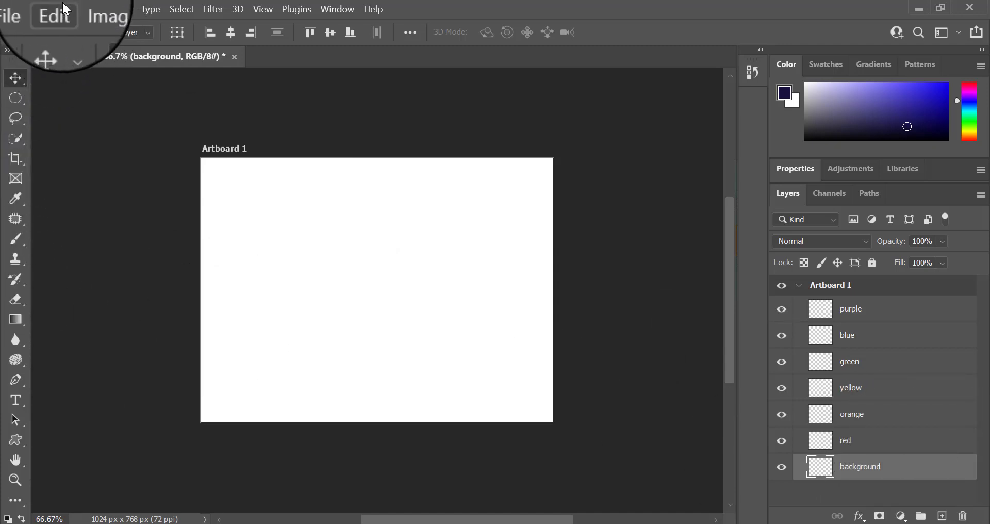
{"action": "left_click", "coordinate": [54, 15]}
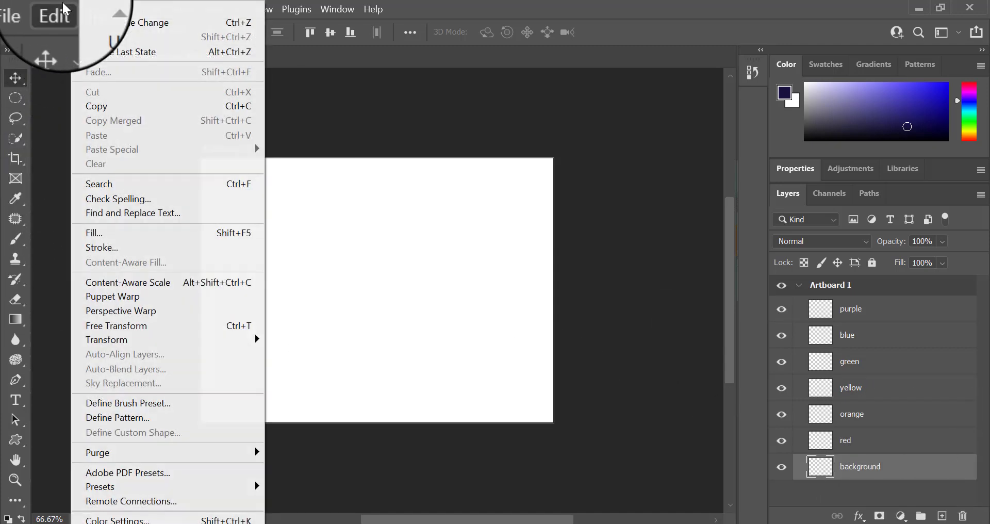
{"action": "left_click", "coordinate": [153, 232]}
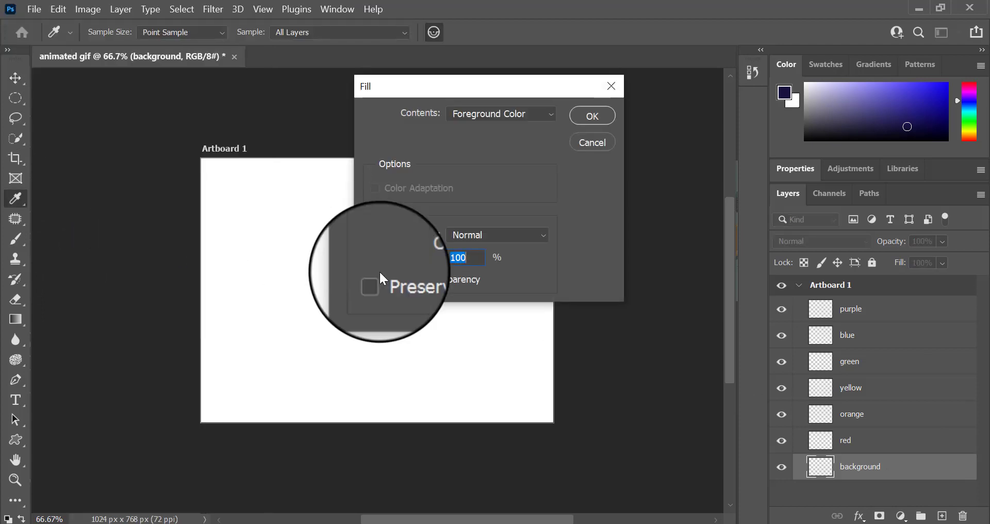
{"action": "left_click", "coordinate": [491, 113]}
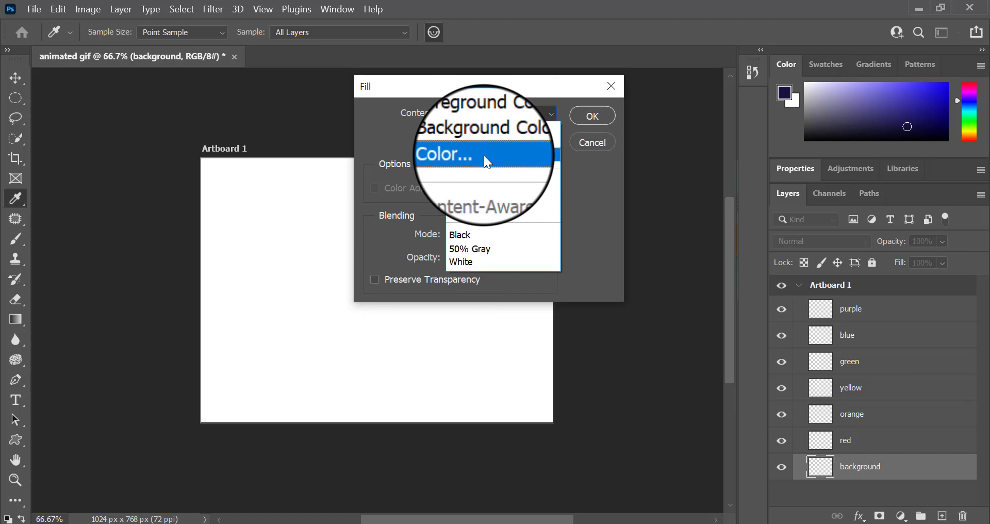
{"action": "left_click", "coordinate": [483, 156]}
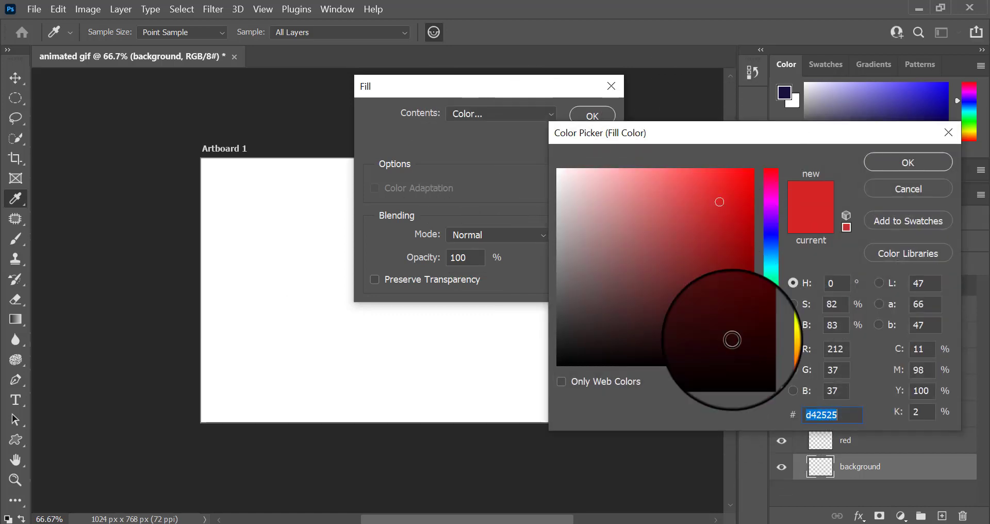
{"action": "left_click", "coordinate": [764, 255]}
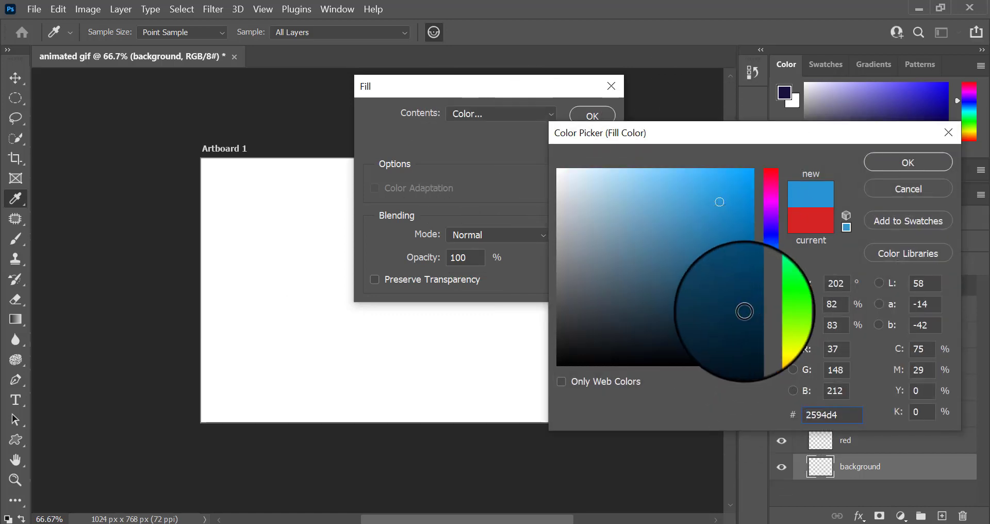
{"action": "left_click", "coordinate": [724, 324]}
{"action": "mouse_move", "coordinate": [732, 329]}
{"action": "left_mouse_down"}
{"action": "mouse_move", "coordinate": [678, 327]}
{"action": "mouse_move", "coordinate": [739, 326]}
{"action": "left_mouse_up"}
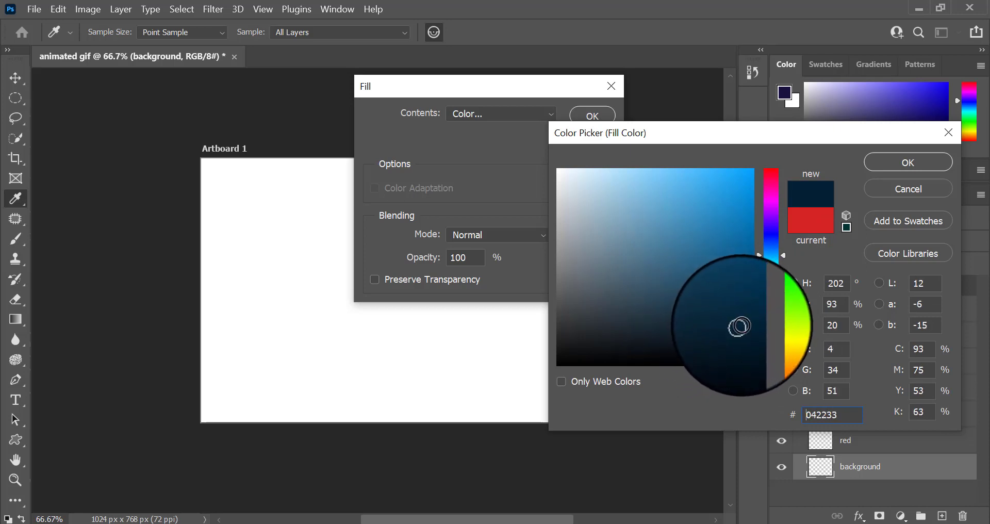
{"action": "key", "text": "Return"}
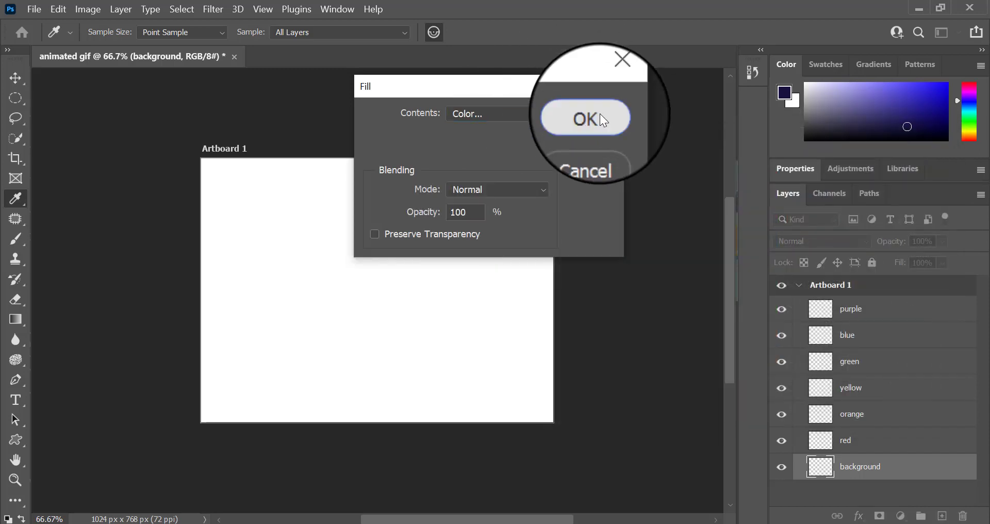
{"action": "left_click", "coordinate": [599, 113]}
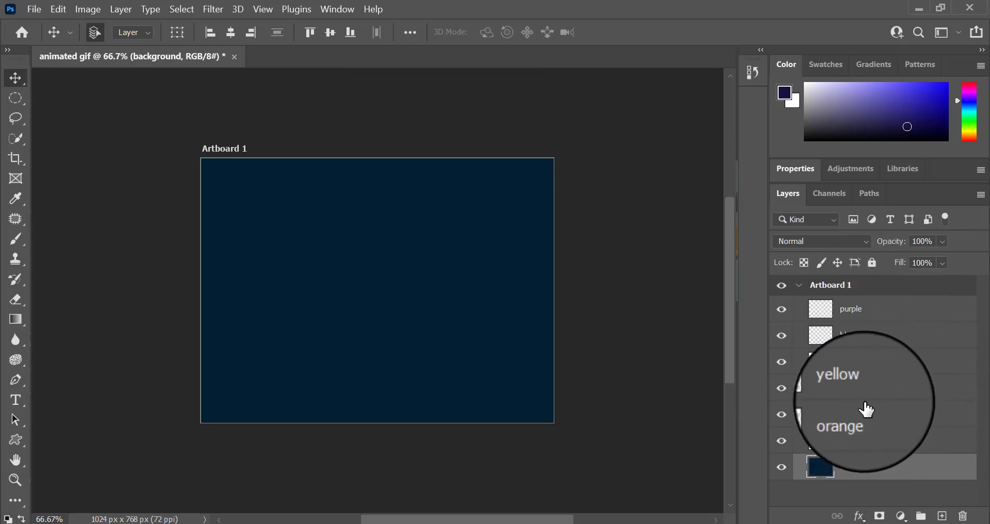
Fit the artboard to the screen, then view it at 100% zoom
{"action": "left_click", "coordinate": [15, 479]}
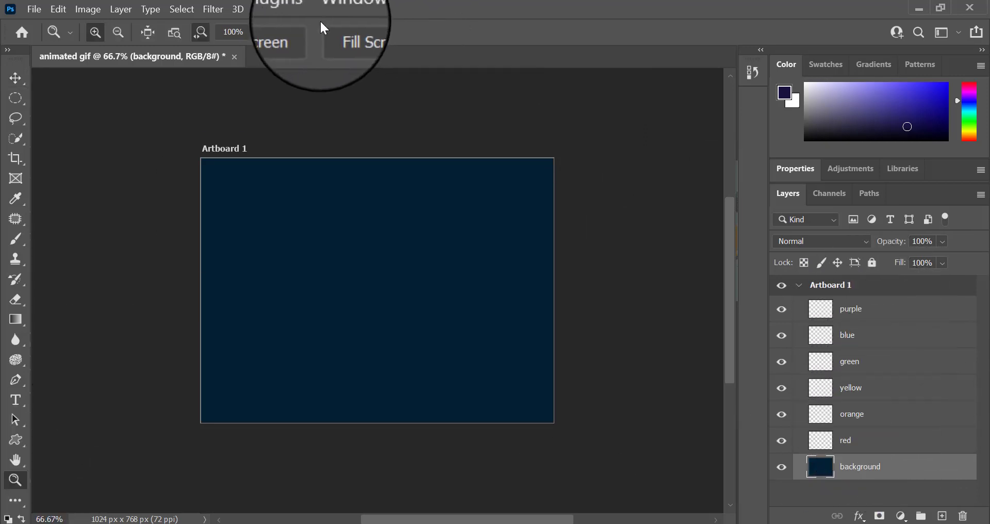
{"action": "left_click", "coordinate": [287, 31]}
{"action": "left_click", "coordinate": [16, 78]}
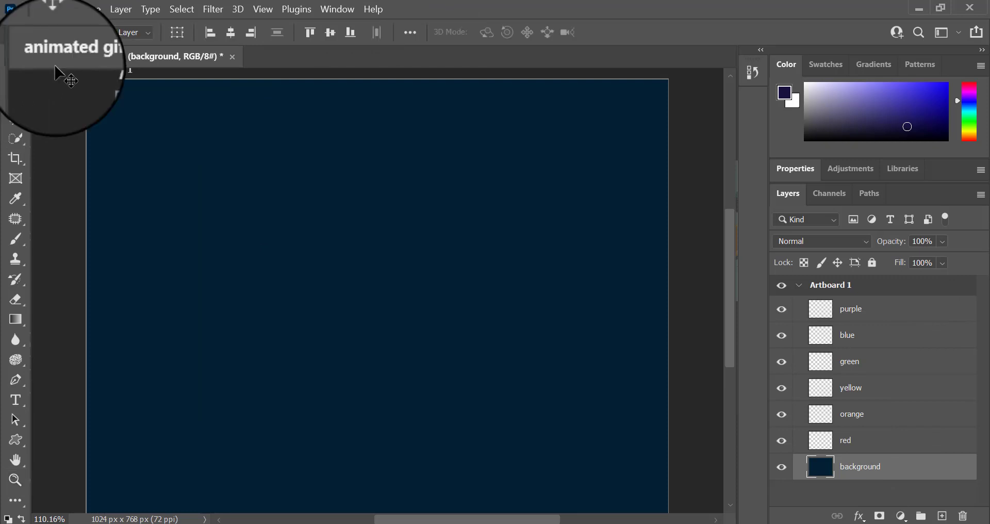
{"action": "left_click", "coordinate": [16, 479]}
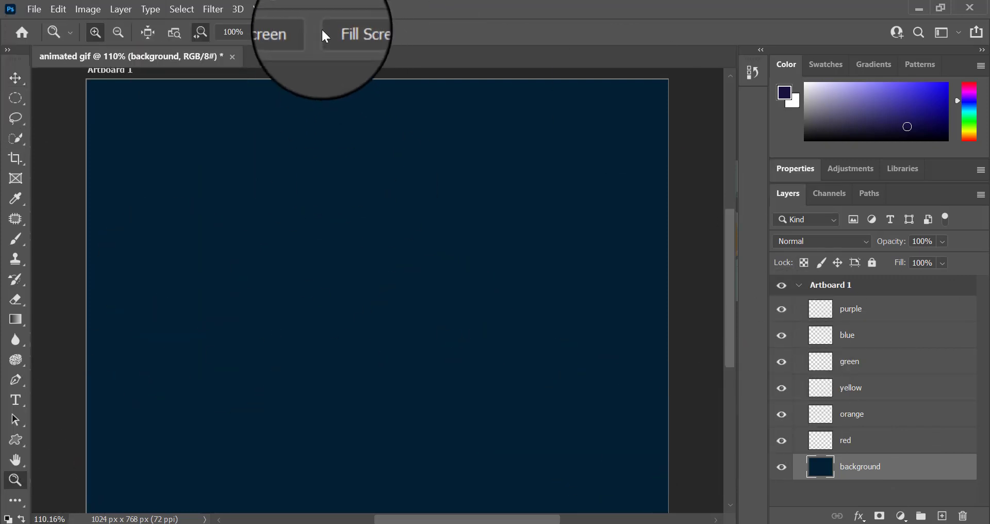
{"action": "key", "text": "ctrl+1"}
{"action": "key", "text": "v"}
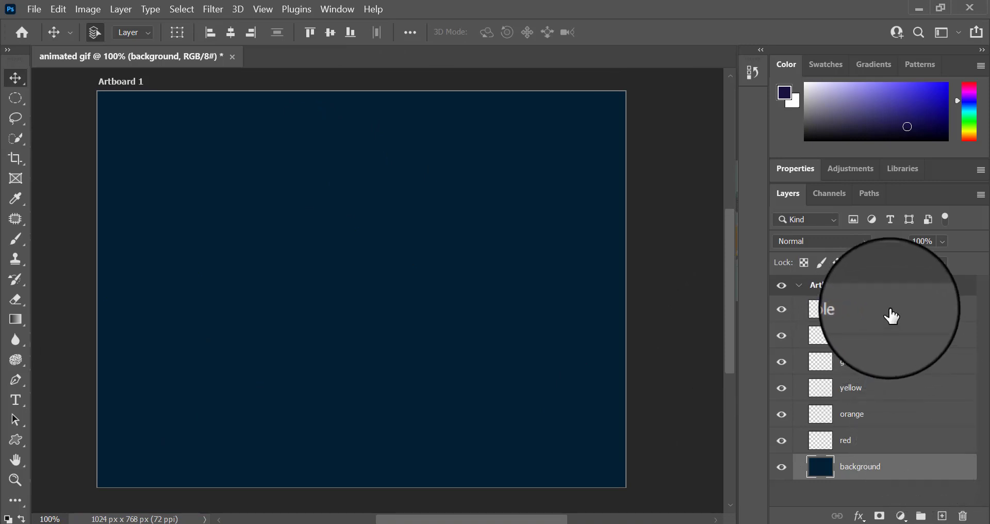
Target the red layer and switch to the Custom Shape tool, browsing the shape list
{"action": "left_click", "coordinate": [856, 443]}
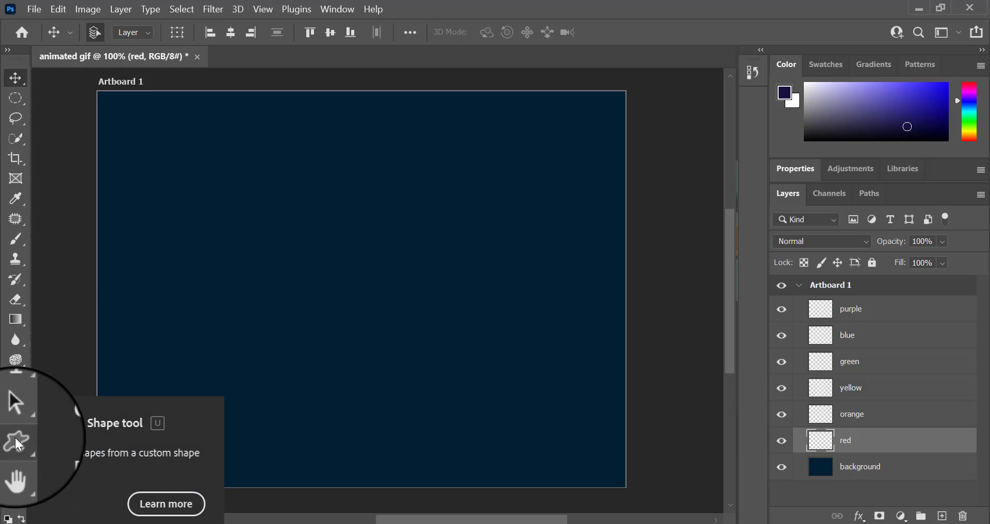
{"action": "left_click", "coordinate": [16, 438]}
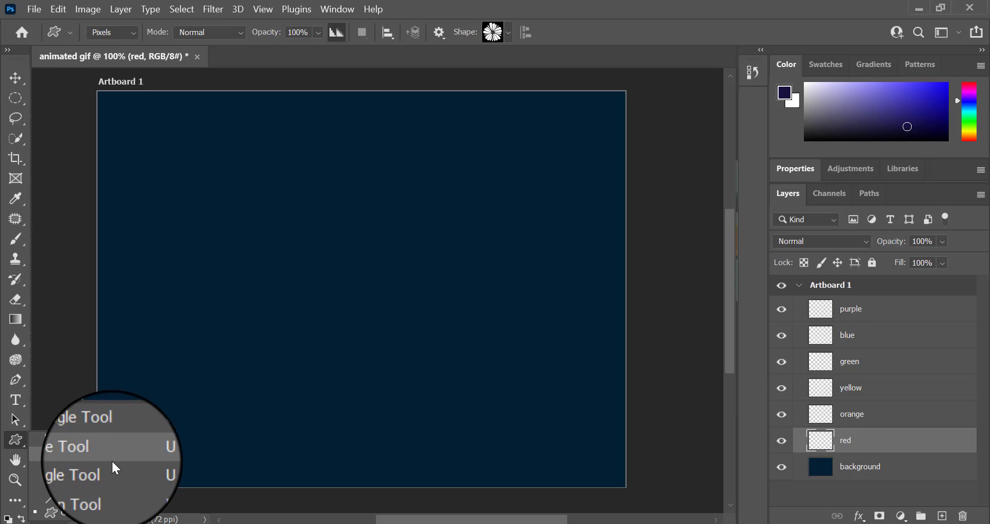
{"action": "left_click", "coordinate": [118, 515]}
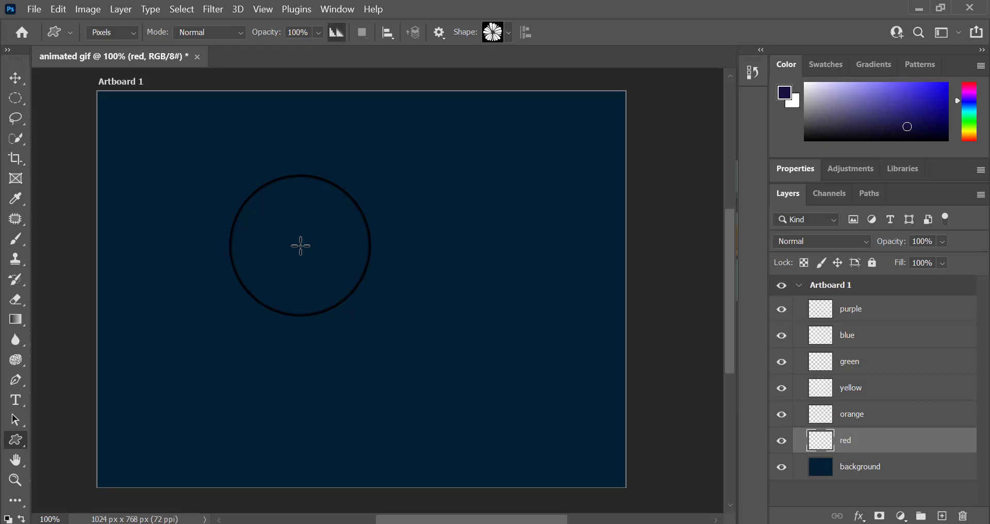
{"action": "left_click", "coordinate": [508, 33]}
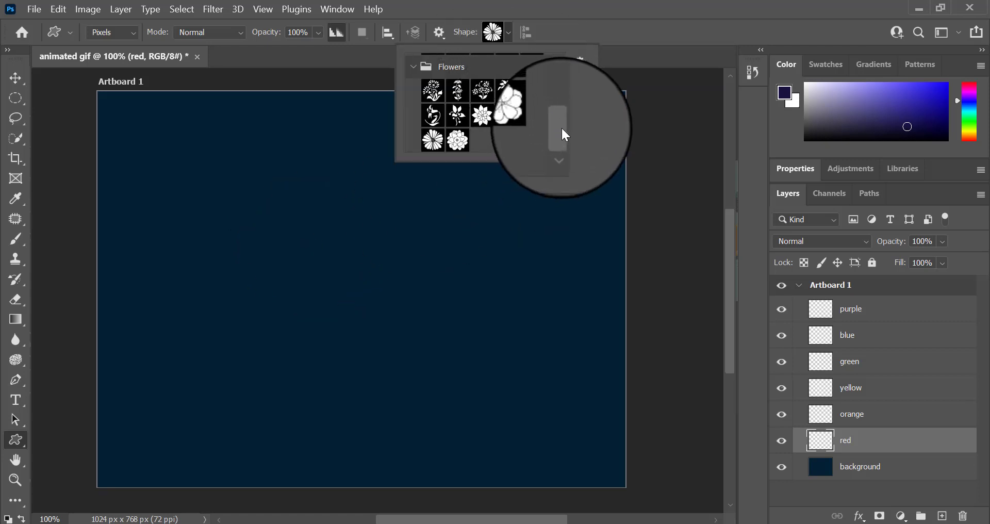
{"action": "mouse_move", "coordinate": [565, 135]}
{"action": "left_mouse_down"}
{"action": "mouse_move", "coordinate": [562, 56]}
{"action": "mouse_move", "coordinate": [566, 147]}
{"action": "left_mouse_up"}
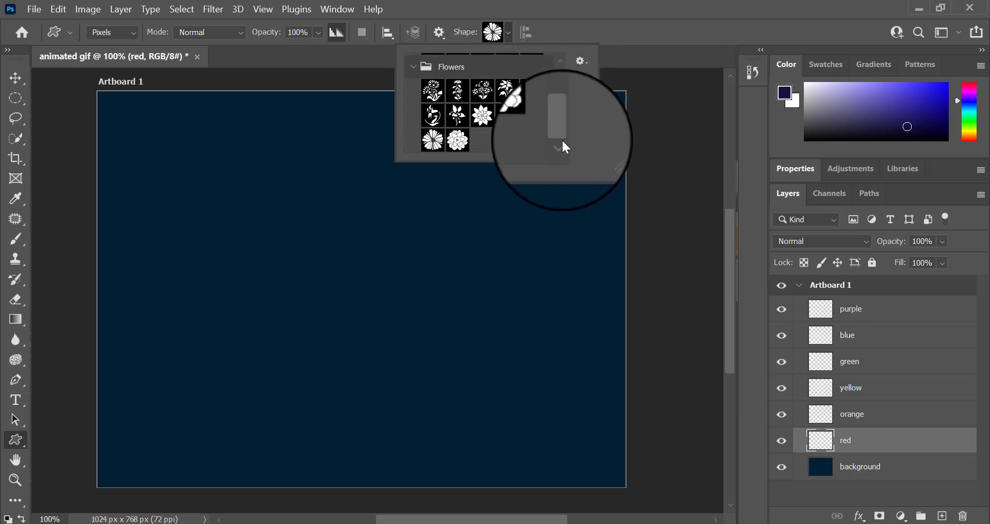
{"action": "left_click", "coordinate": [589, 20]}
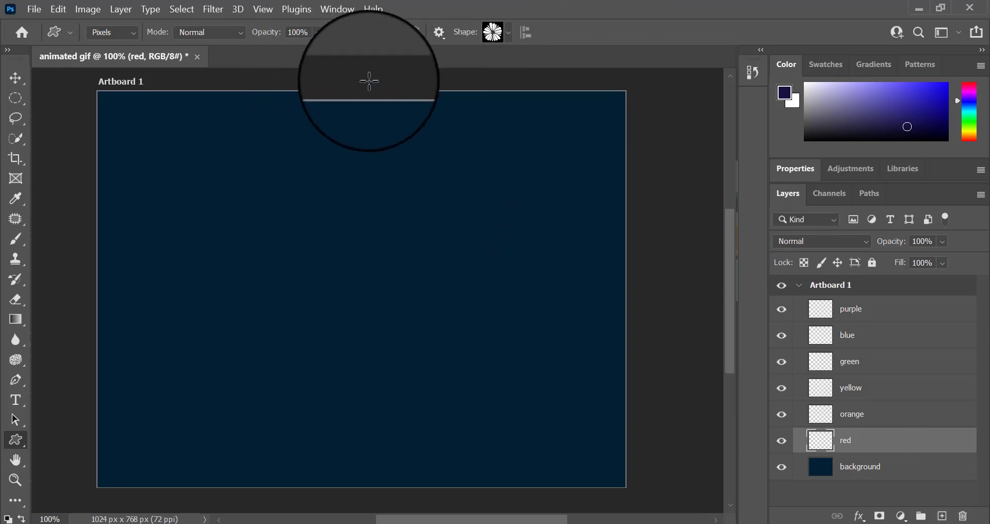
Set the Custom Shape tool mode to Pixels
{"action": "left_click", "coordinate": [132, 30]}
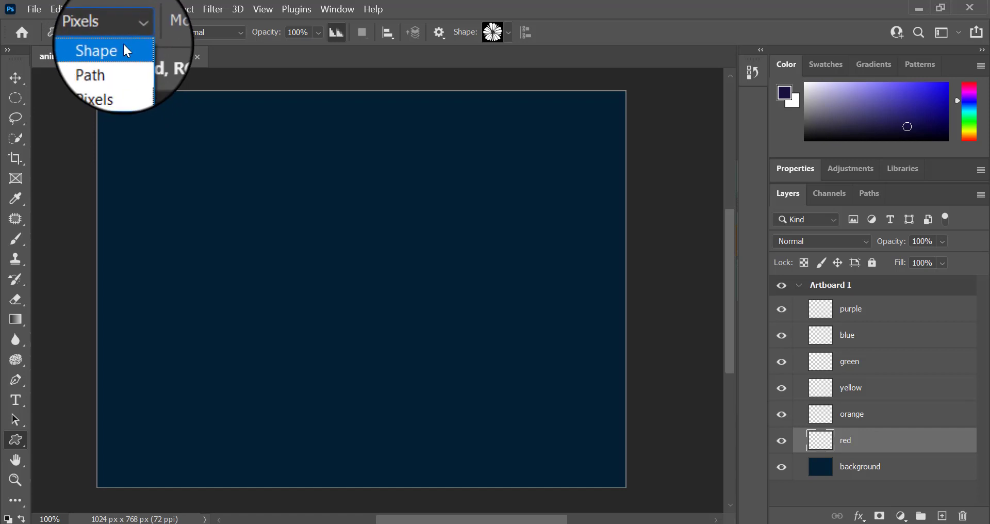
{"action": "left_click", "coordinate": [122, 46]}
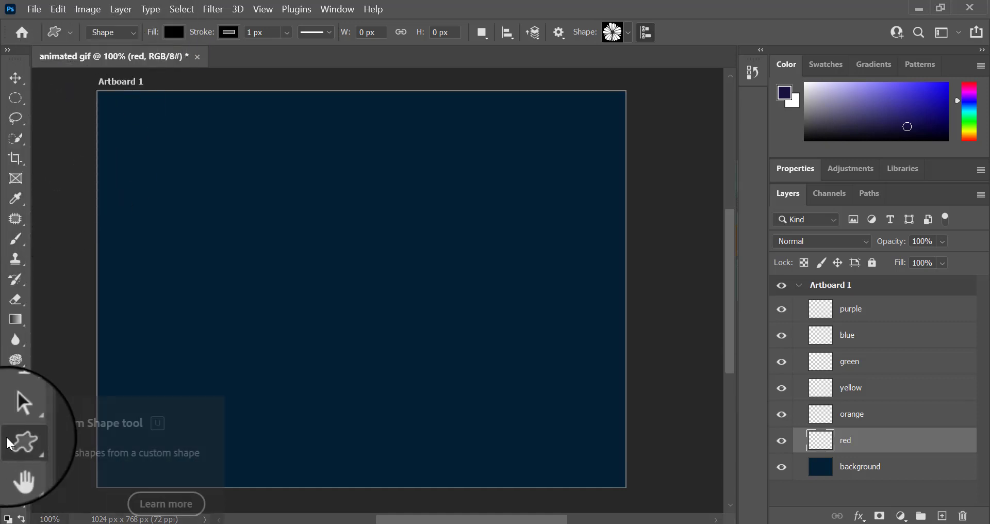
{"action": "left_click", "coordinate": [134, 31]}
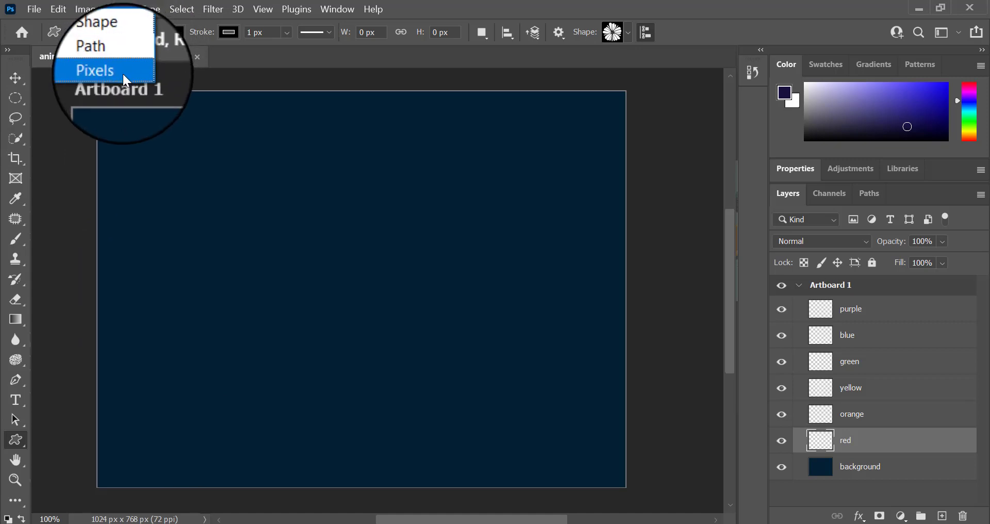
{"action": "left_click", "coordinate": [122, 72]}
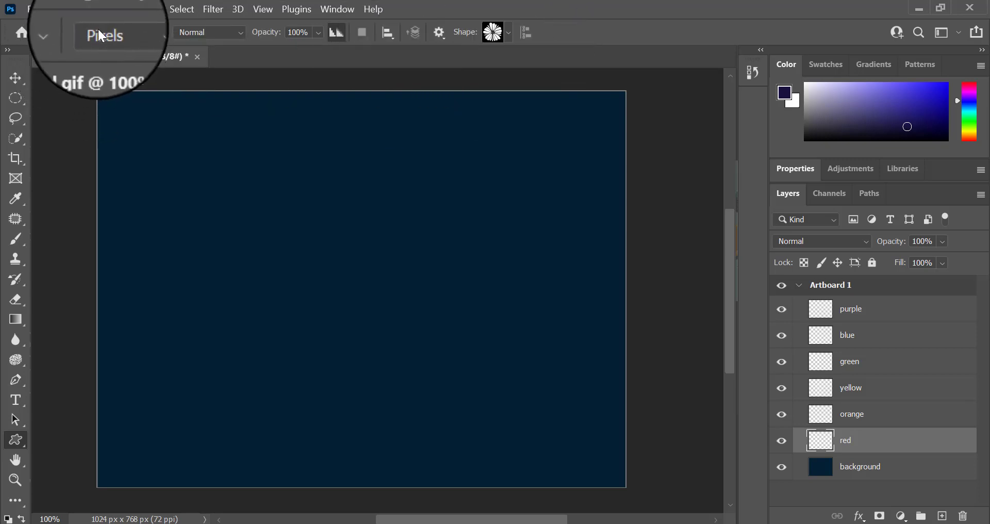
Select the rose from the Flowers group in the Shape picker
{"action": "left_click", "coordinate": [508, 32]}
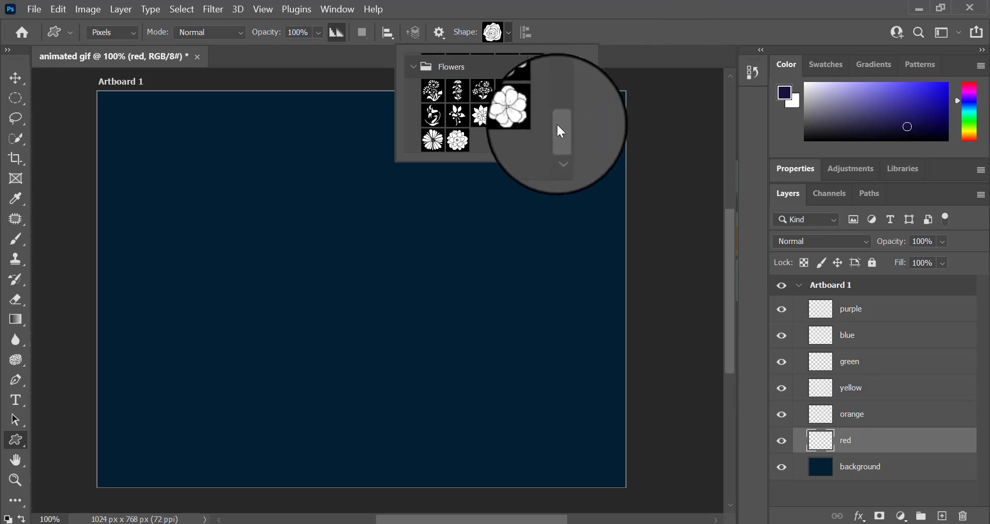
{"action": "left_click_drag", "start_coordinate": [559, 105], "coordinate": [561, 57]}
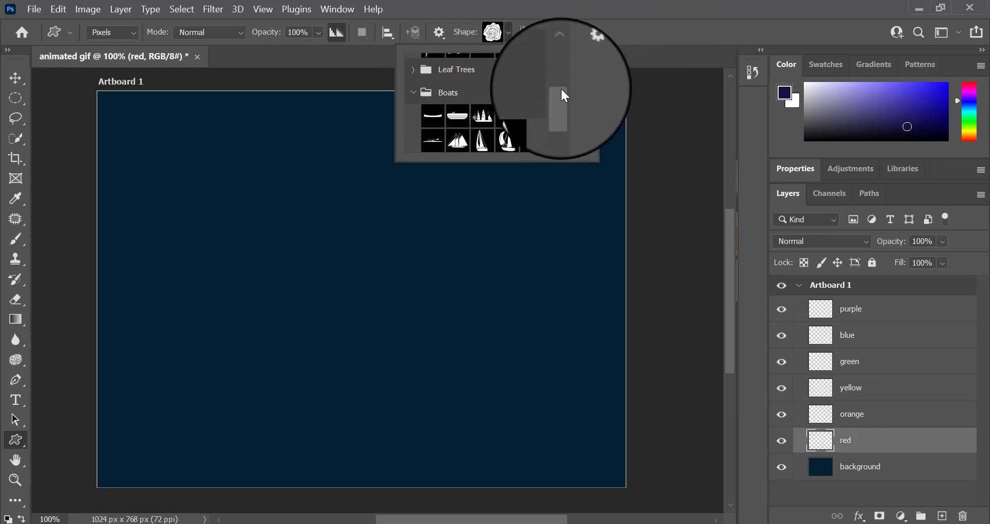
{"action": "mouse_move", "coordinate": [561, 89]}
{"action": "left_mouse_down"}
{"action": "mouse_move", "coordinate": [558, 68]}
{"action": "mouse_move", "coordinate": [558, 96]}
{"action": "left_mouse_up"}
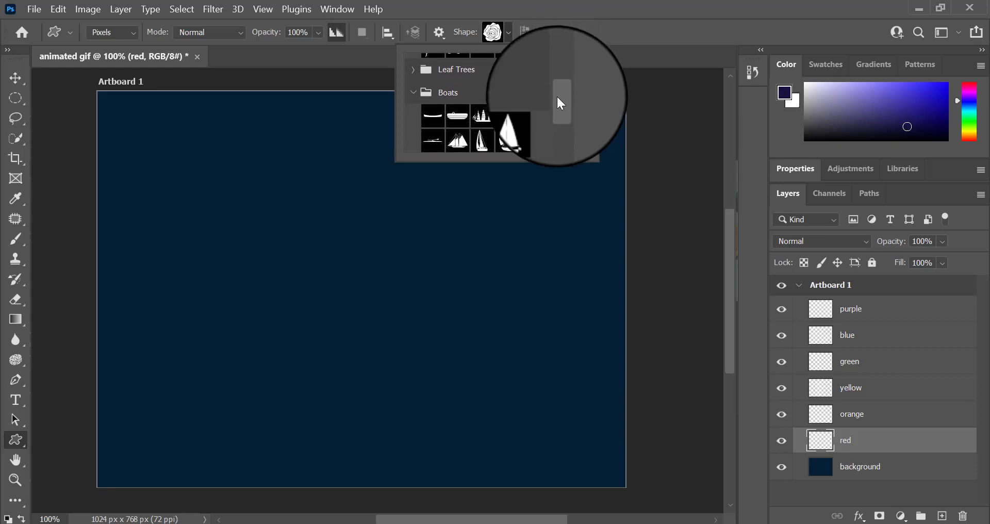
{"action": "scroll", "coordinate": [472, 118], "scroll_direction": "down", "scroll_amount": 5}
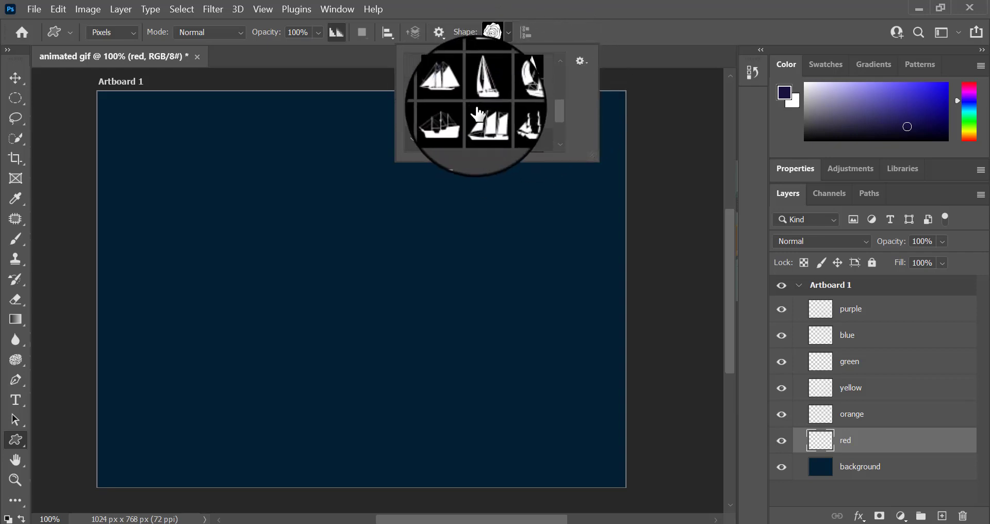
{"action": "scroll", "coordinate": [478, 114], "scroll_direction": "down", "scroll_amount": 3}
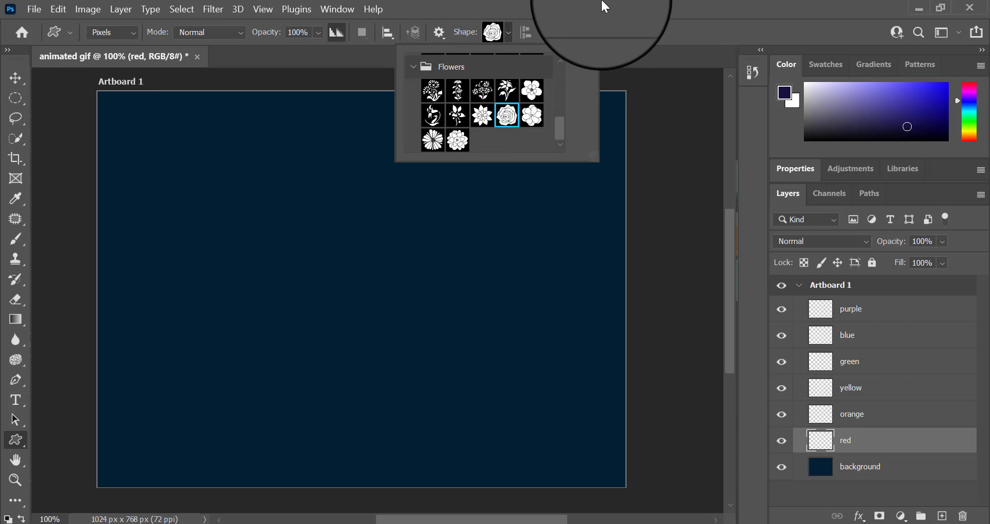
Draw a large dark purple rose diagonally across the artboard on the red layer
{"action": "left_click", "coordinate": [619, 21]}
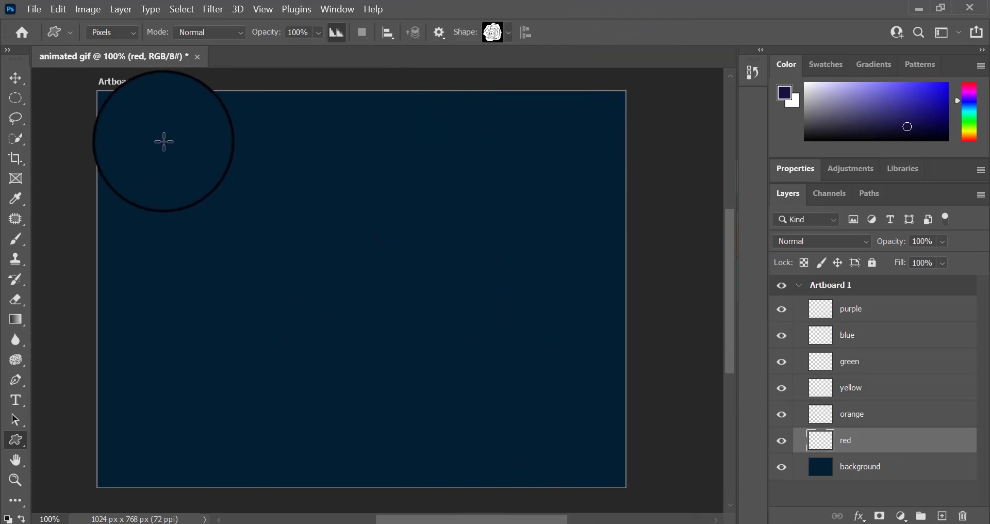
{"action": "left_click_drag", "start_coordinate": [172, 134], "coordinate": [552, 481]}
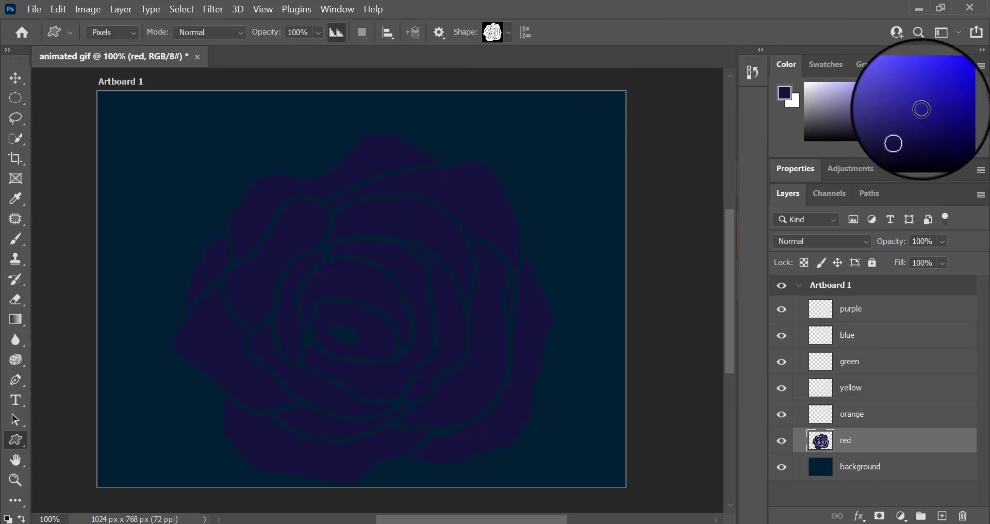
Switch to the Move tool to load the rose on the red layer as a selection
{"action": "left_click", "coordinate": [19, 81]}
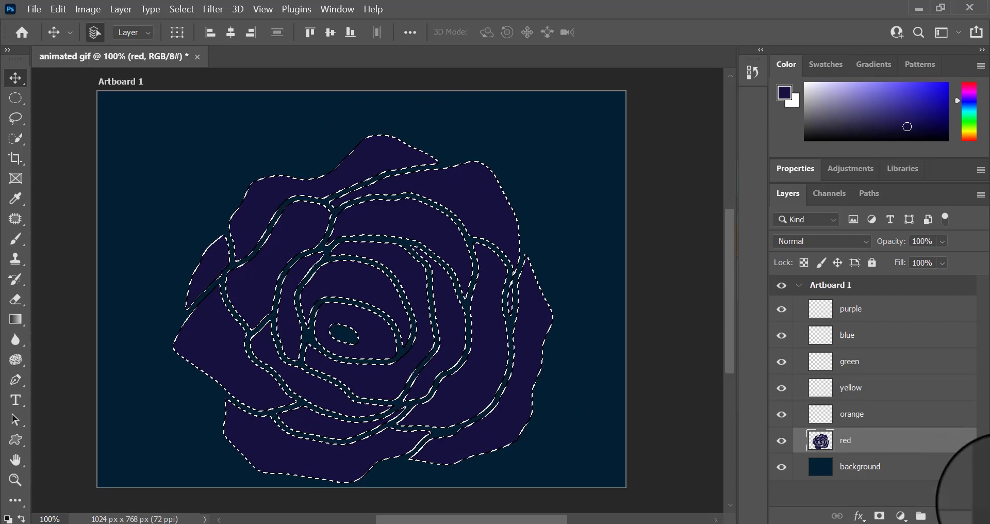
Pick the Red_05 preset from Reds and drag it across the rose selection, purple to pink
{"action": "left_click", "coordinate": [14, 320]}
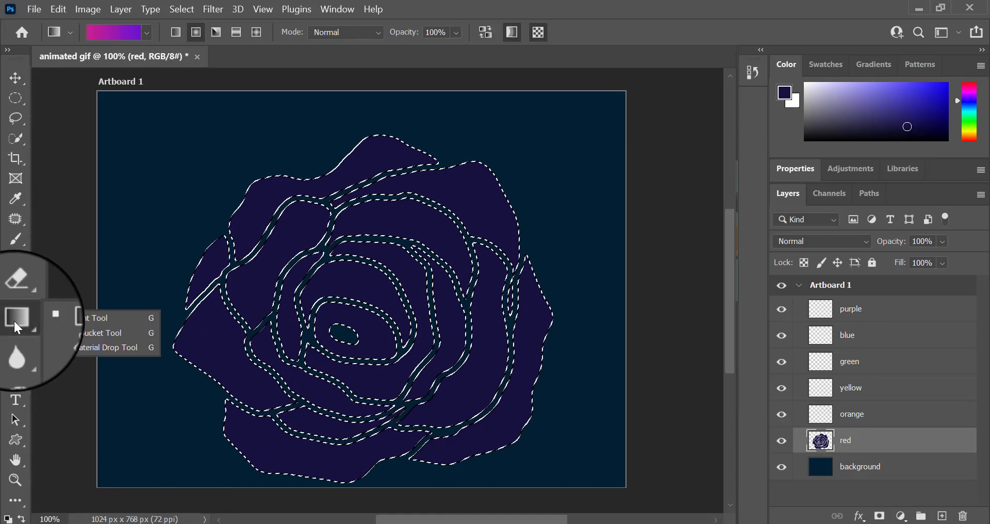
{"action": "left_click", "coordinate": [63, 317]}
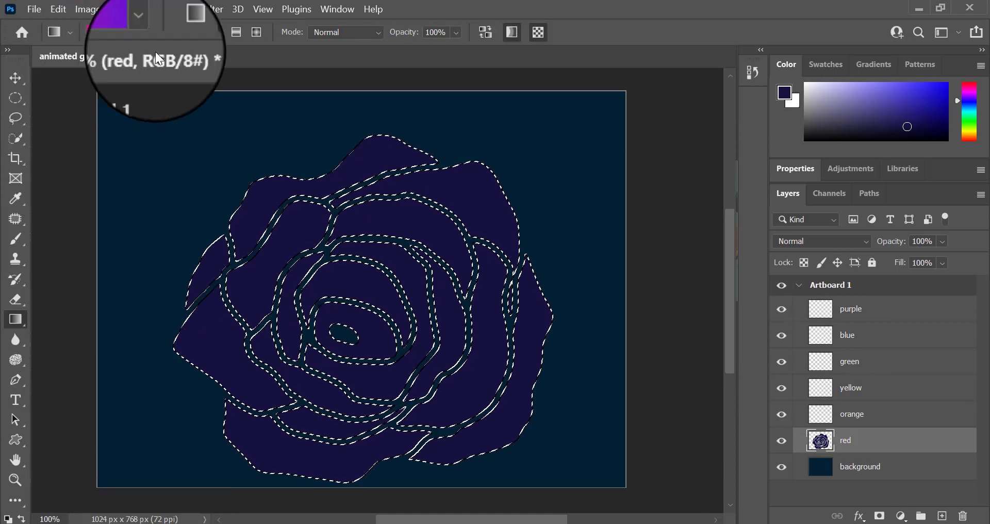
{"action": "left_click", "coordinate": [131, 32]}
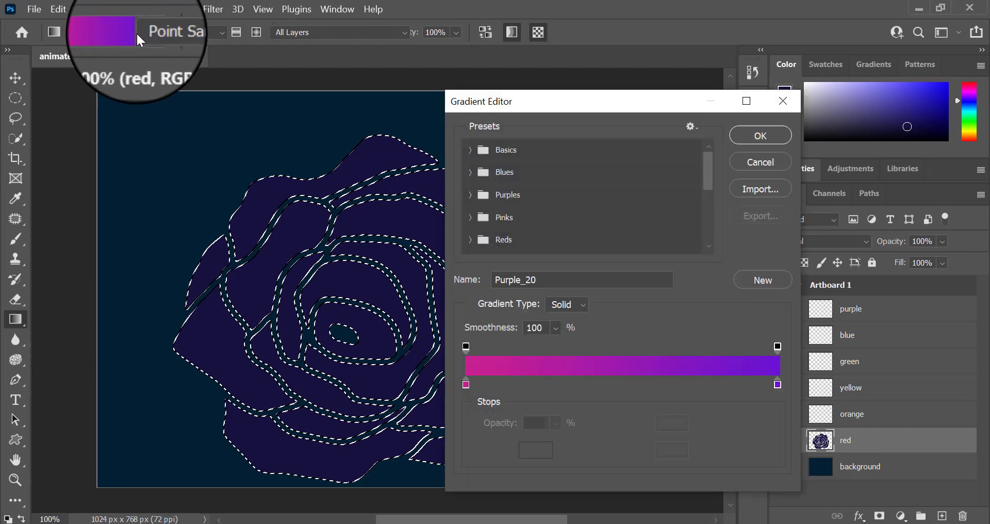
{"action": "left_click", "coordinate": [471, 242]}
{"action": "scroll", "coordinate": [538, 245], "scroll_direction": "down", "scroll_amount": 3}
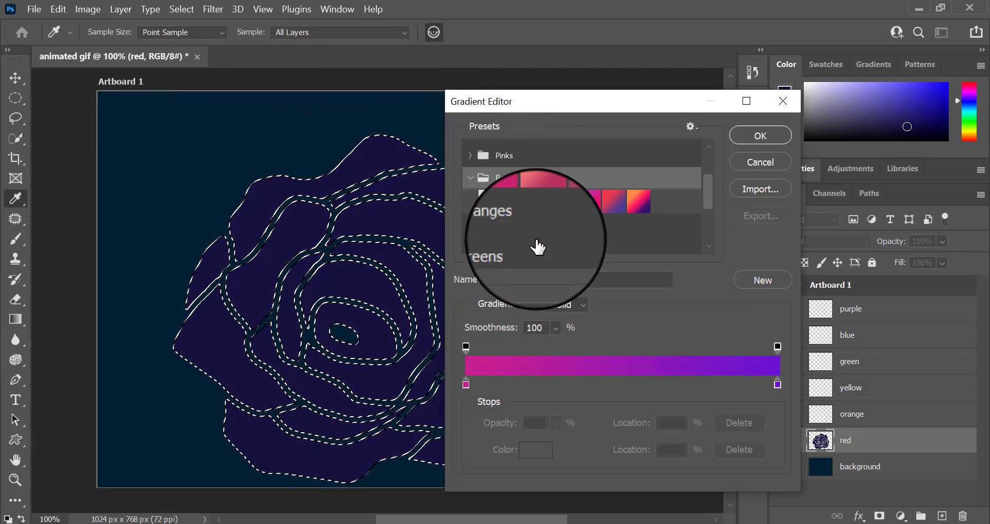
{"action": "left_click", "coordinate": [588, 190]}
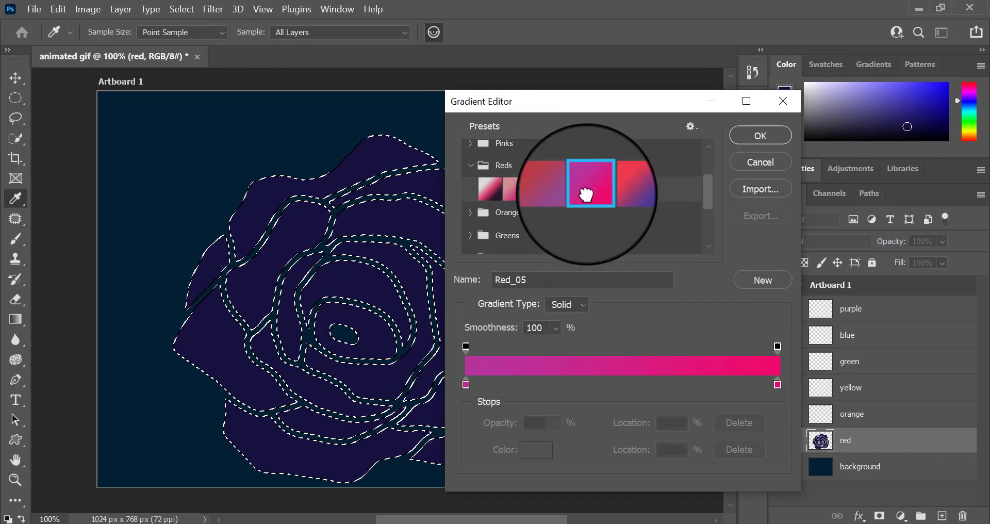
{"action": "left_click", "coordinate": [732, 132]}
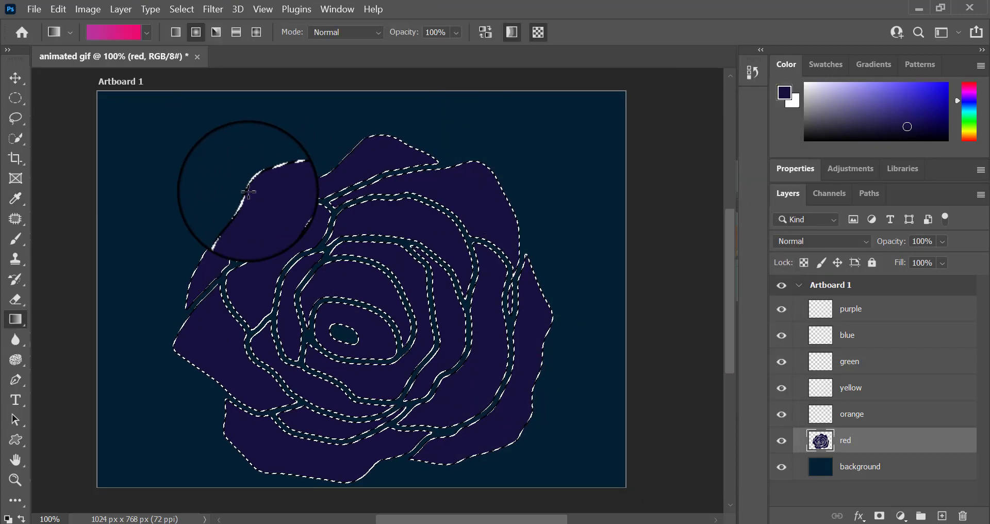
{"action": "left_click", "coordinate": [496, 388]}
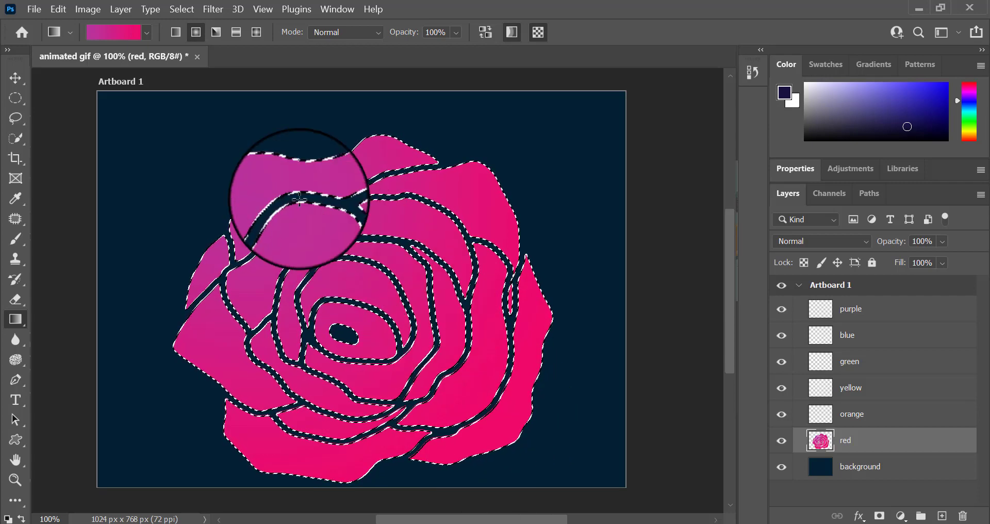
On the orange layer, drag the Oranges yellow-to-red-orange gradient diagonally across the rose
{"action": "left_click", "coordinate": [931, 419]}
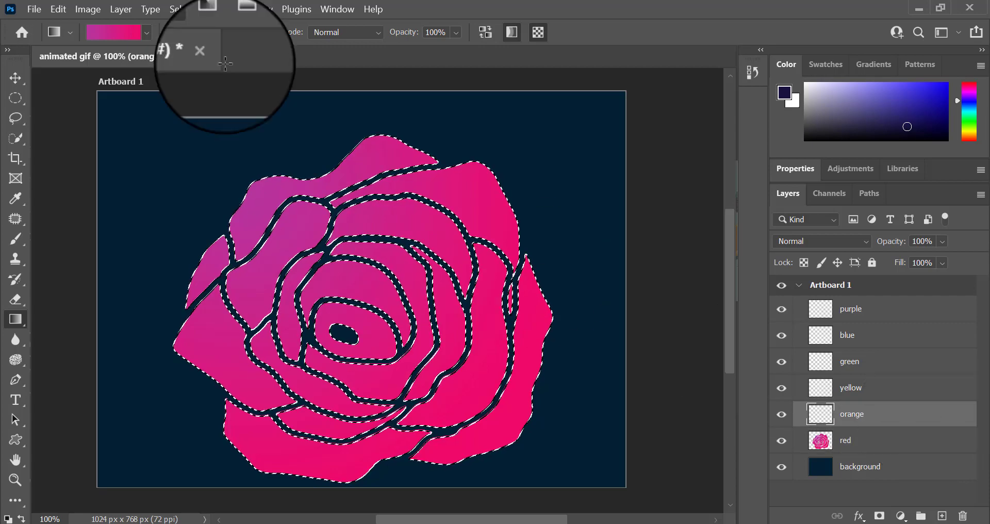
{"action": "left_click", "coordinate": [144, 32]}
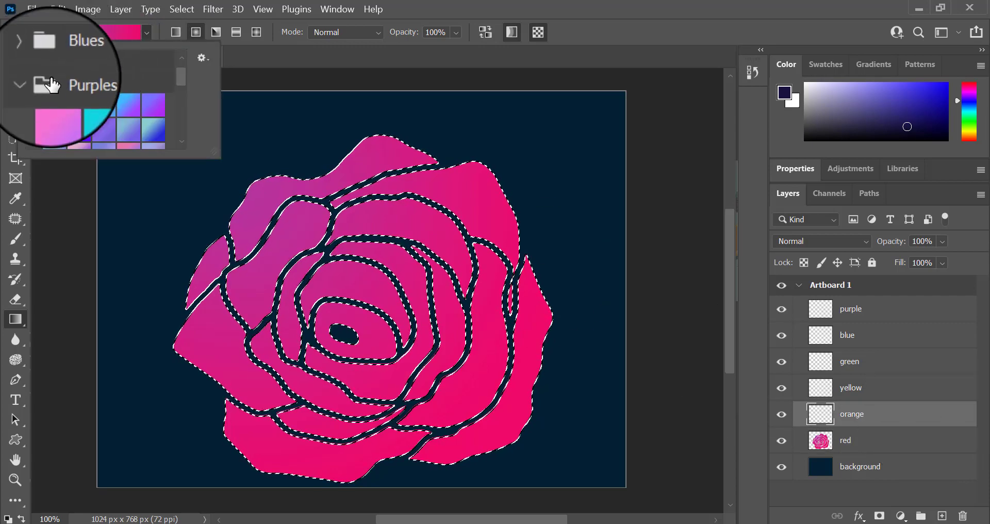
{"action": "left_click", "coordinate": [34, 81]}
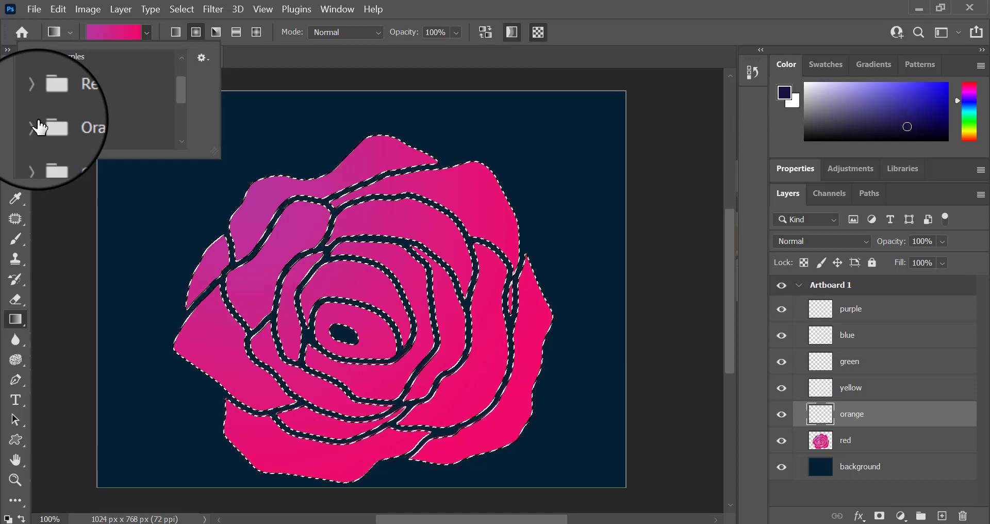
{"action": "left_click", "coordinate": [34, 125]}
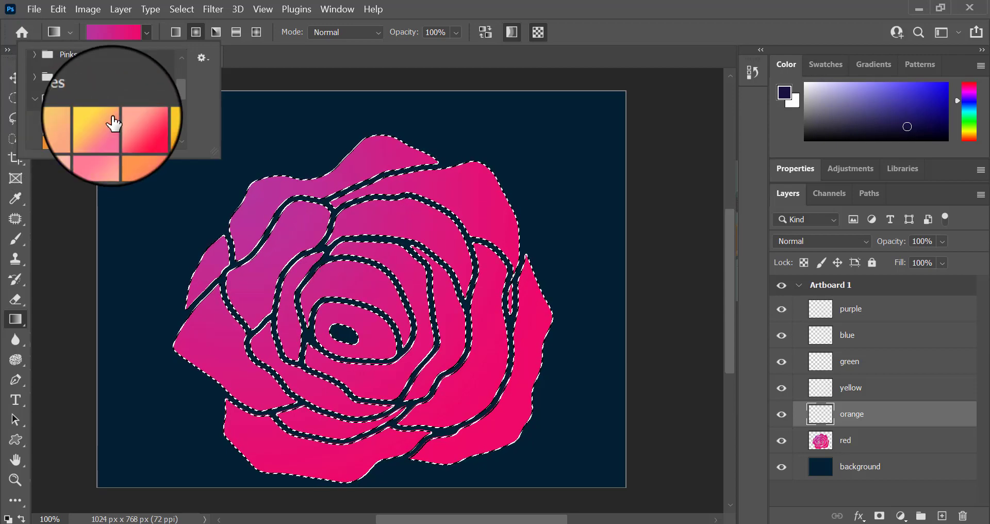
{"action": "left_click", "coordinate": [153, 61]}
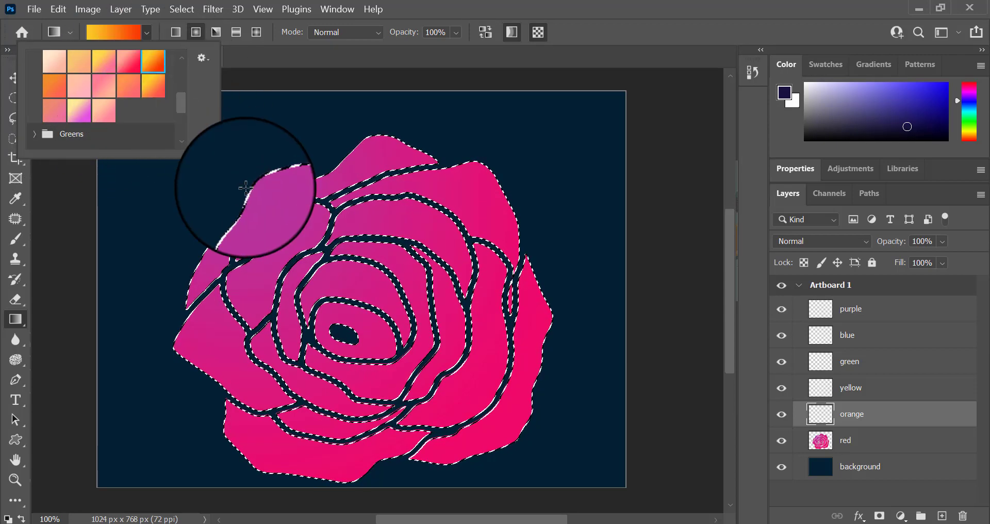
{"action": "left_click_drag", "start_coordinate": [232, 189], "coordinate": [337, 294]}
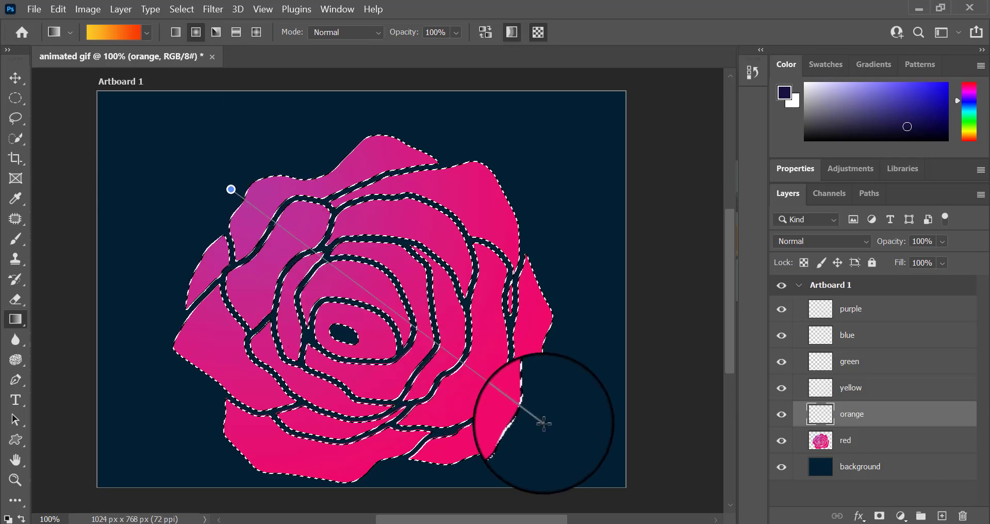
{"action": "left_click_drag", "start_coordinate": [543, 426], "coordinate": [543, 425]}
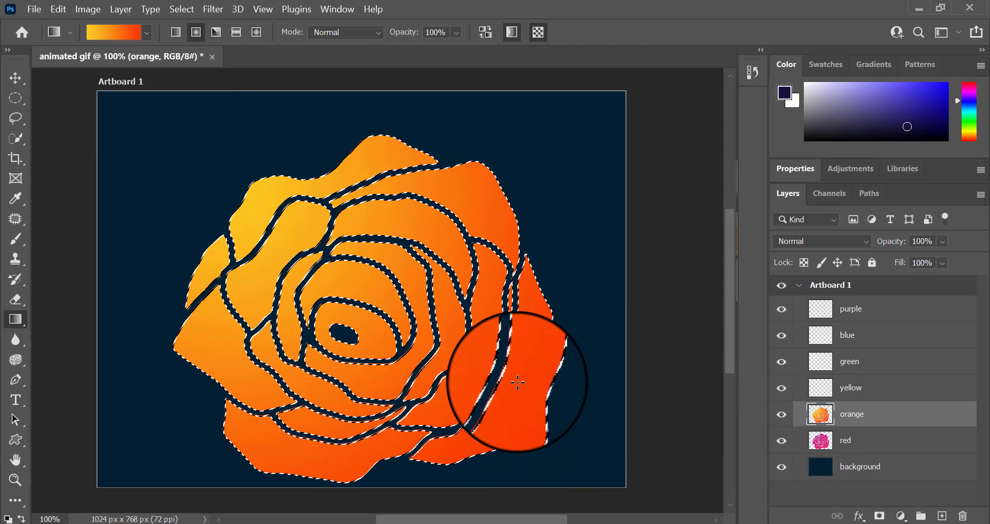
On the yellow layer, fill the rose with the pale peach Orange_01 gradient from the Oranges presets
{"action": "left_click", "coordinate": [883, 391]}
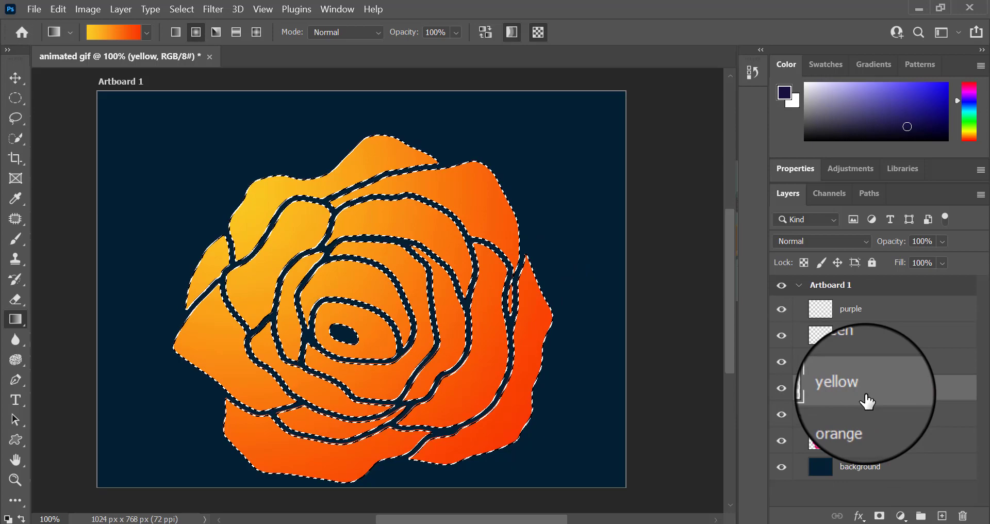
{"action": "left_click", "coordinate": [139, 35]}
{"action": "scroll", "coordinate": [474, 194], "scroll_direction": "down", "scroll_amount": 1}
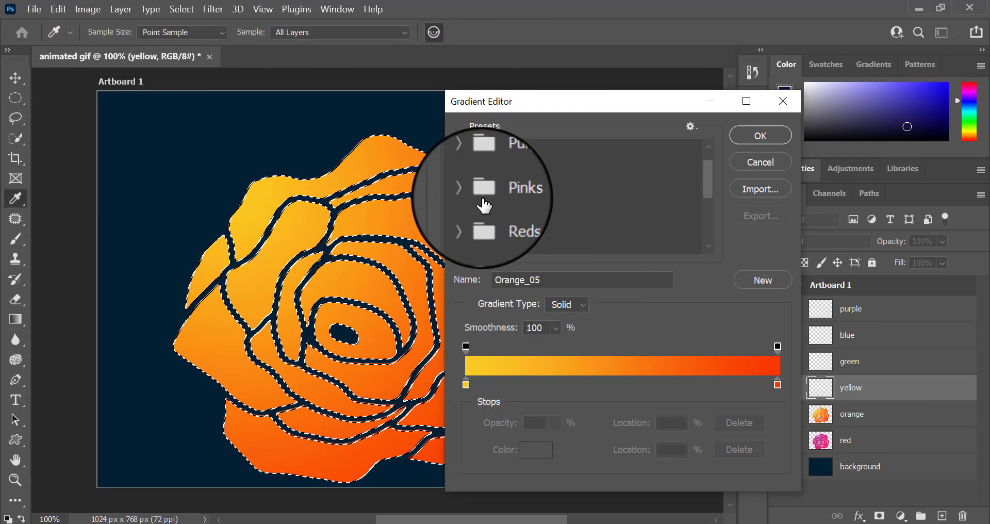
{"action": "scroll", "coordinate": [484, 205], "scroll_direction": "down", "scroll_amount": 5}
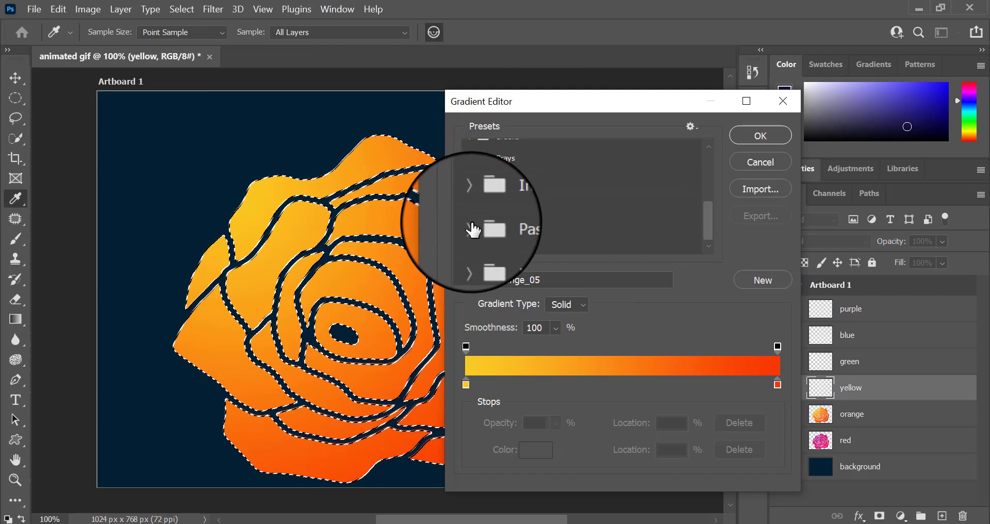
{"action": "left_click", "coordinate": [470, 225]}
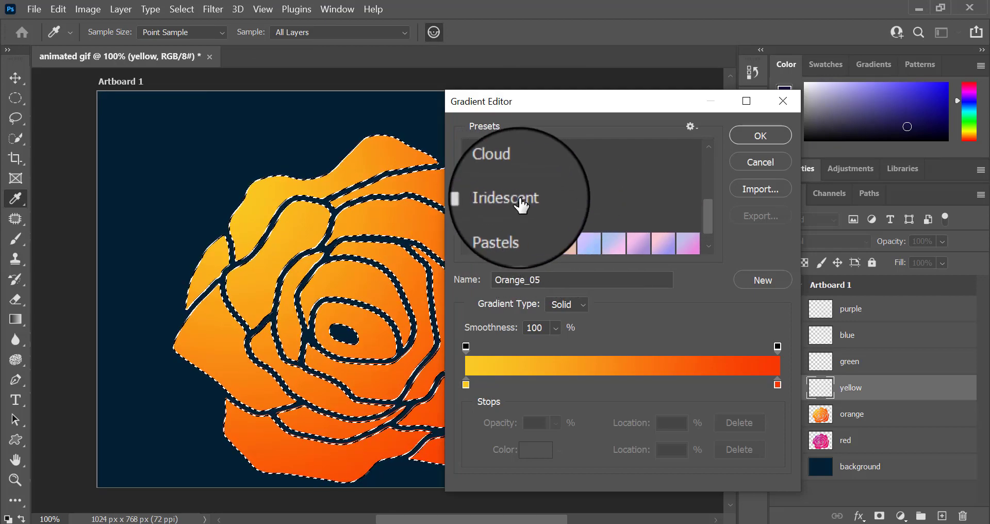
{"action": "scroll", "coordinate": [479, 185], "scroll_direction": "up", "scroll_amount": 3}
{"action": "scroll", "coordinate": [481, 197], "scroll_direction": "up", "scroll_amount": 2}
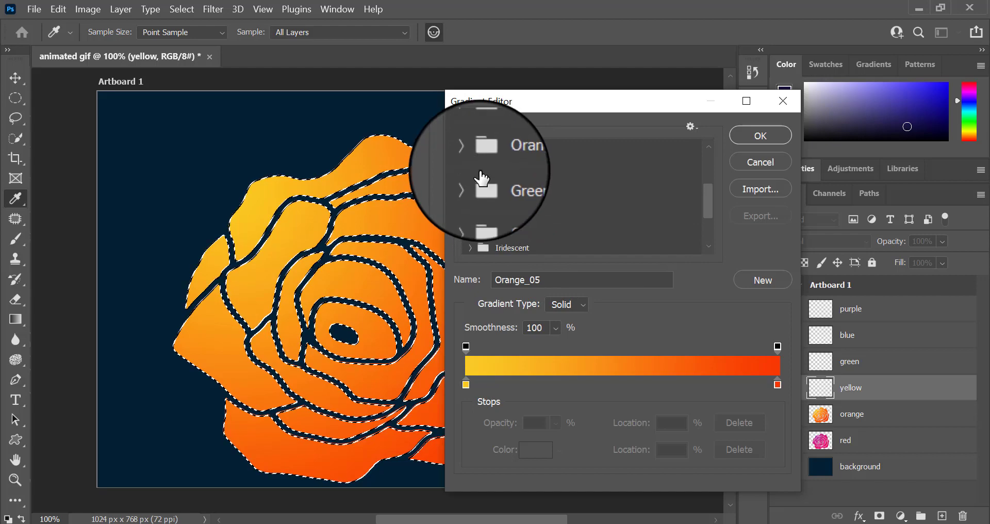
{"action": "left_click", "coordinate": [470, 163]}
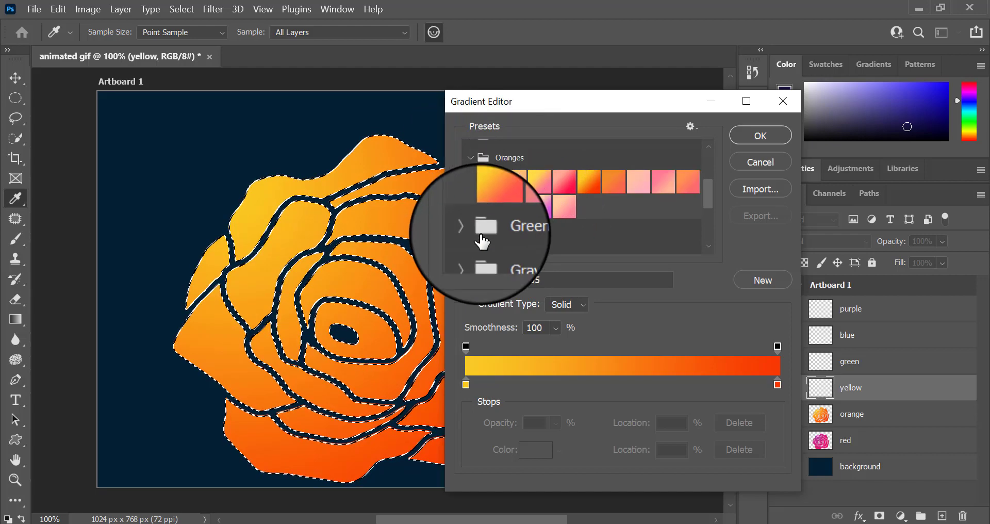
{"action": "left_click", "coordinate": [486, 185]}
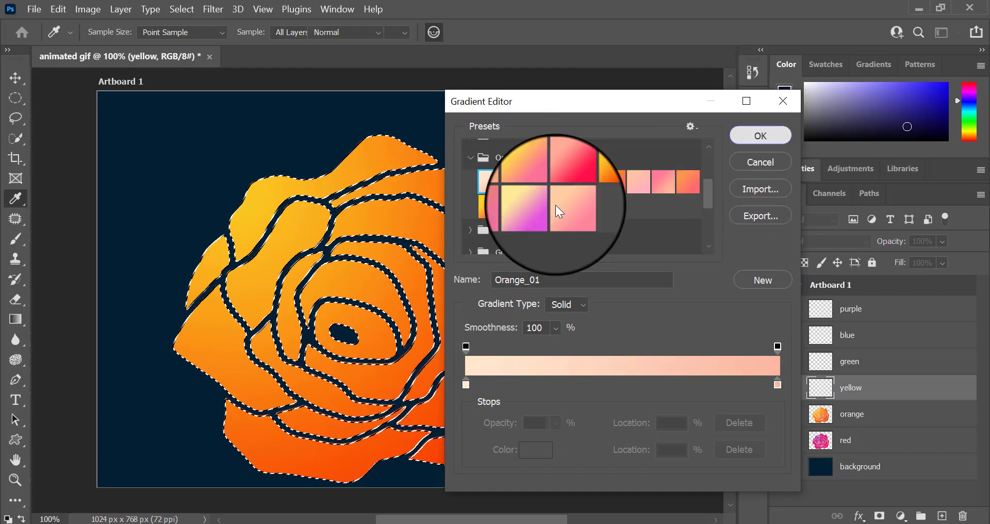
{"action": "key", "text": "Return"}
{"action": "left_click_drag", "start_coordinate": [222, 175], "coordinate": [608, 452]}
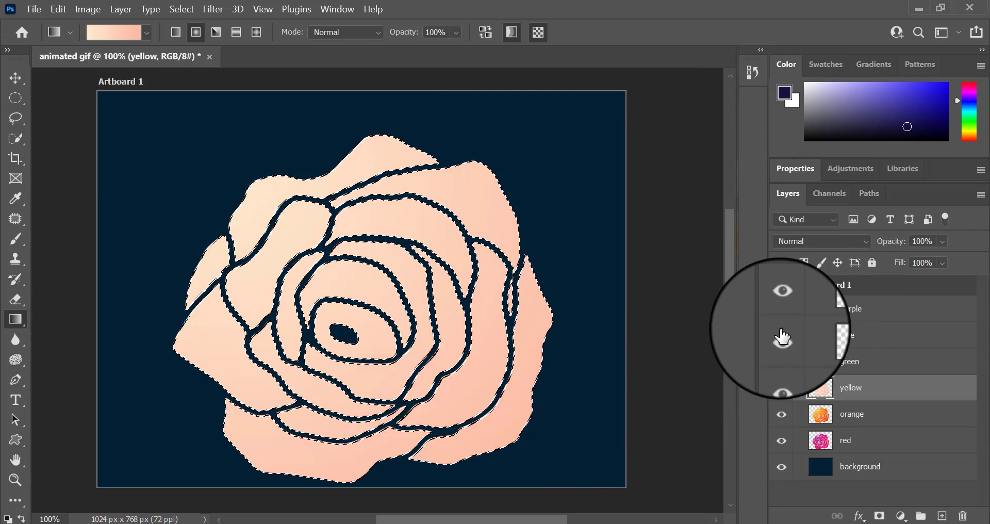
On the green layer, fill the rose with a Greens green-to-blue gradient, green at centre, blue edges
{"action": "left_click", "coordinate": [892, 364]}
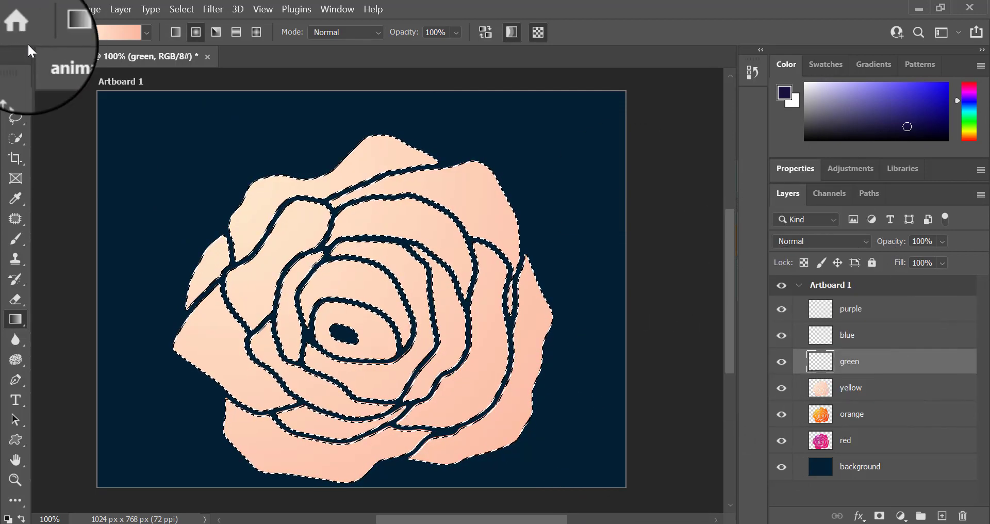
{"action": "left_click", "coordinate": [146, 32]}
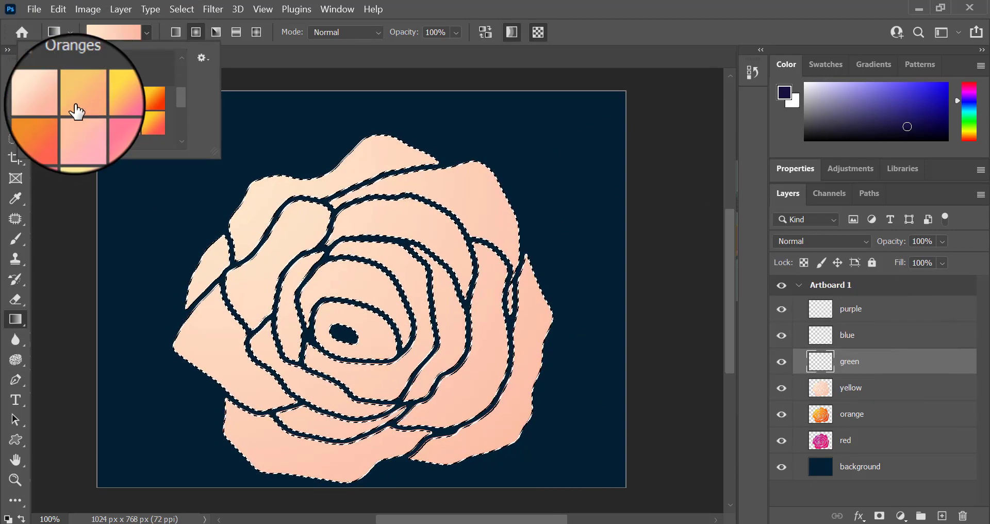
{"action": "scroll", "coordinate": [57, 103], "scroll_direction": "down", "scroll_amount": 2}
{"action": "left_click", "coordinate": [34, 85]}
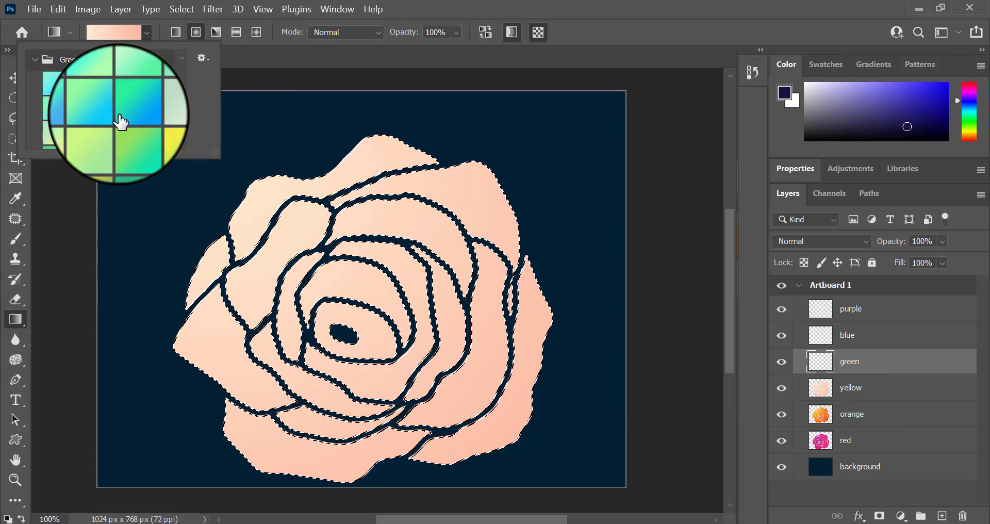
{"action": "left_click", "coordinate": [128, 96]}
{"action": "left_click_drag", "start_coordinate": [230, 187], "coordinate": [572, 477]}
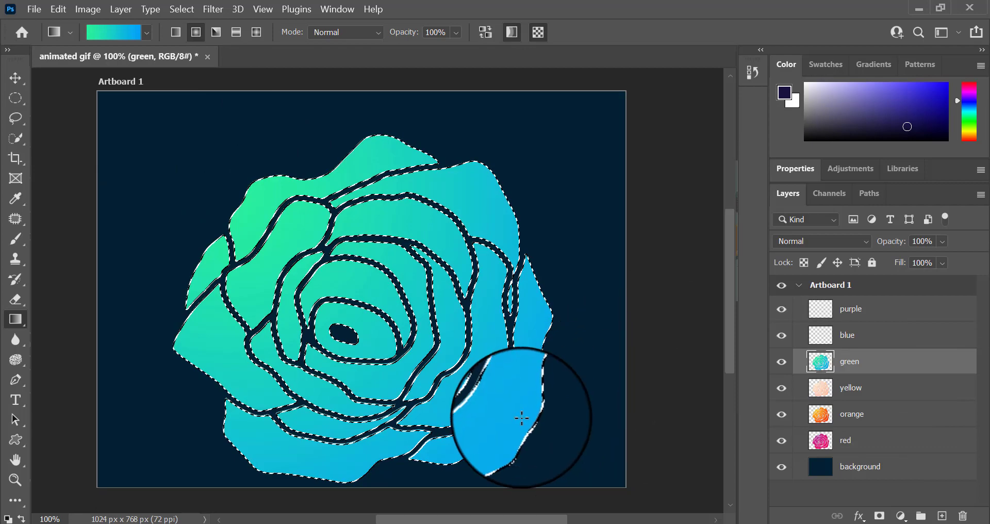
{"action": "left_click_drag", "start_coordinate": [524, 416], "coordinate": [170, 175]}
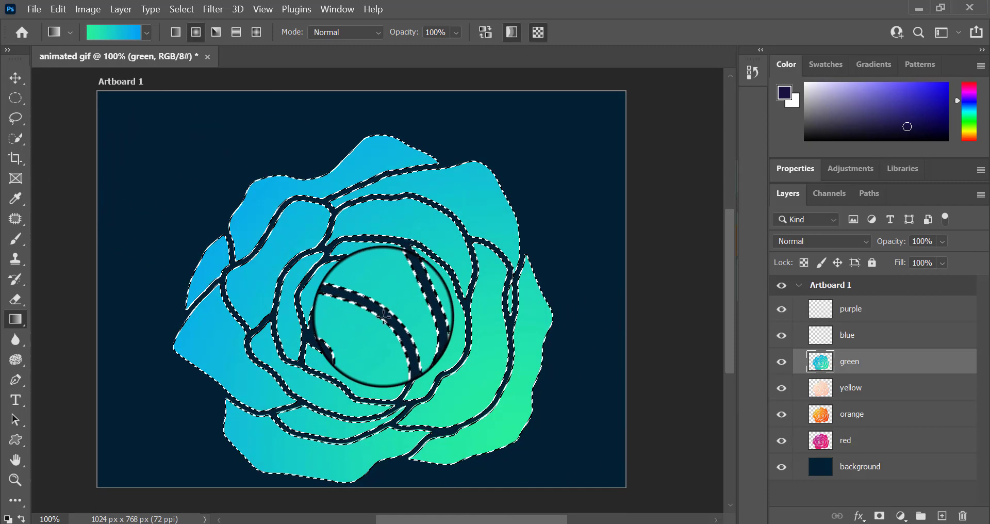
{"action": "left_click_drag", "start_coordinate": [382, 314], "coordinate": [119, 133]}
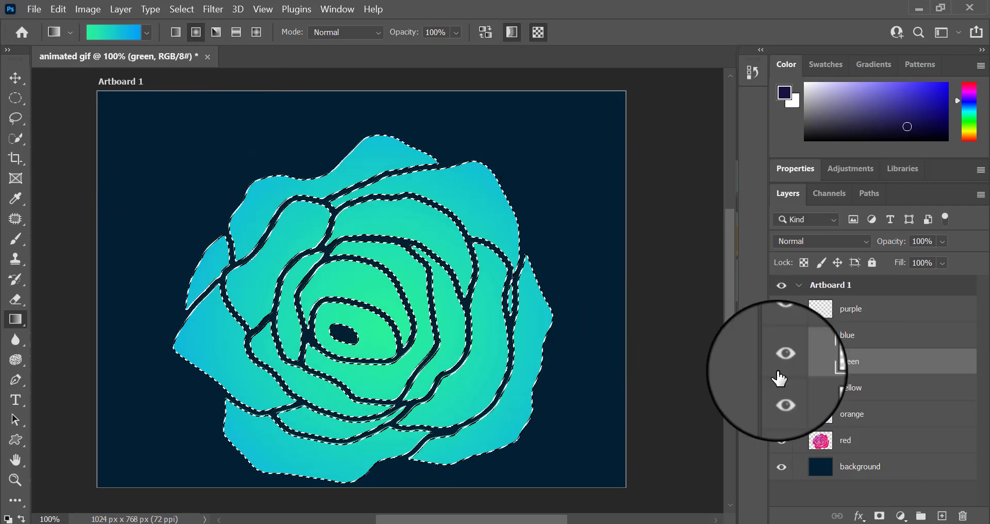
On the blue layer, fill the rose selection with the Blue_13 gradient from the Blues presets
{"action": "left_click", "coordinate": [907, 339]}
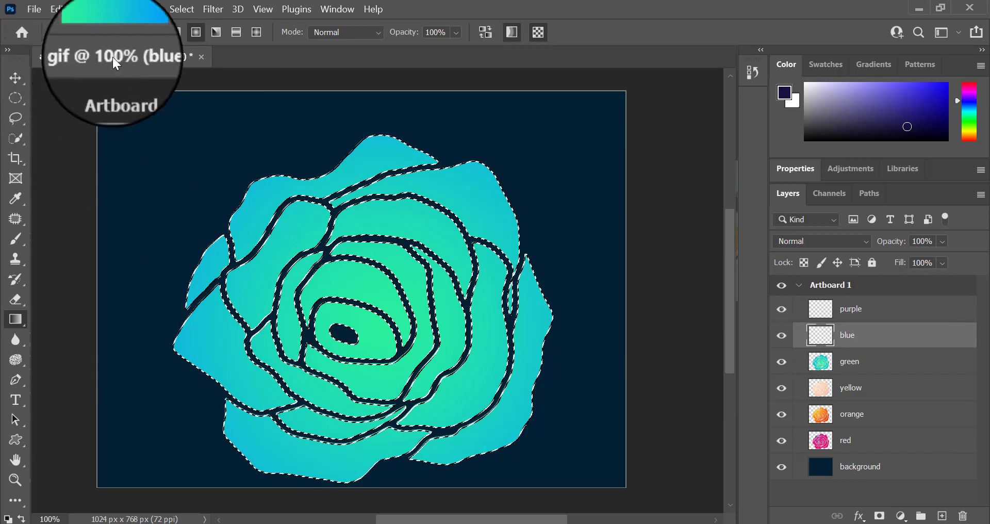
{"action": "left_click", "coordinate": [136, 30]}
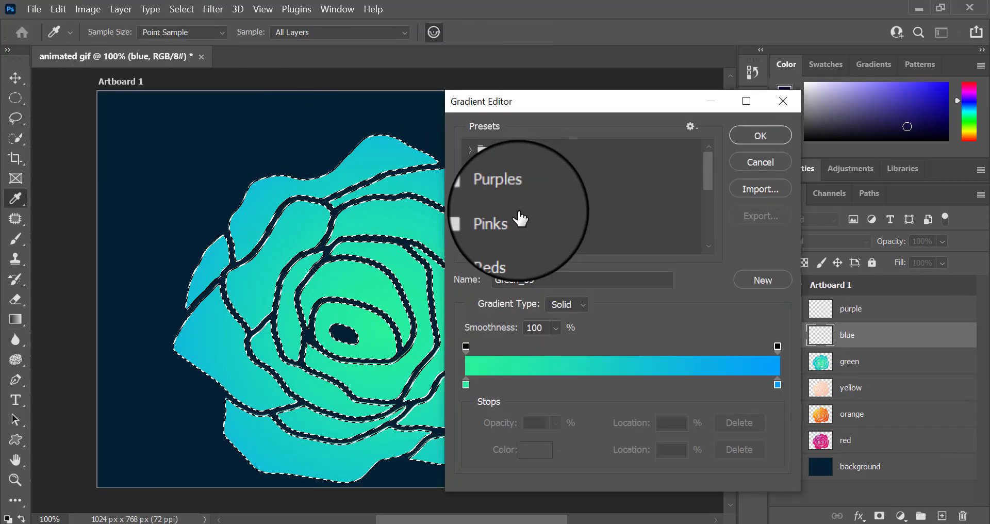
{"action": "left_click", "coordinate": [472, 172]}
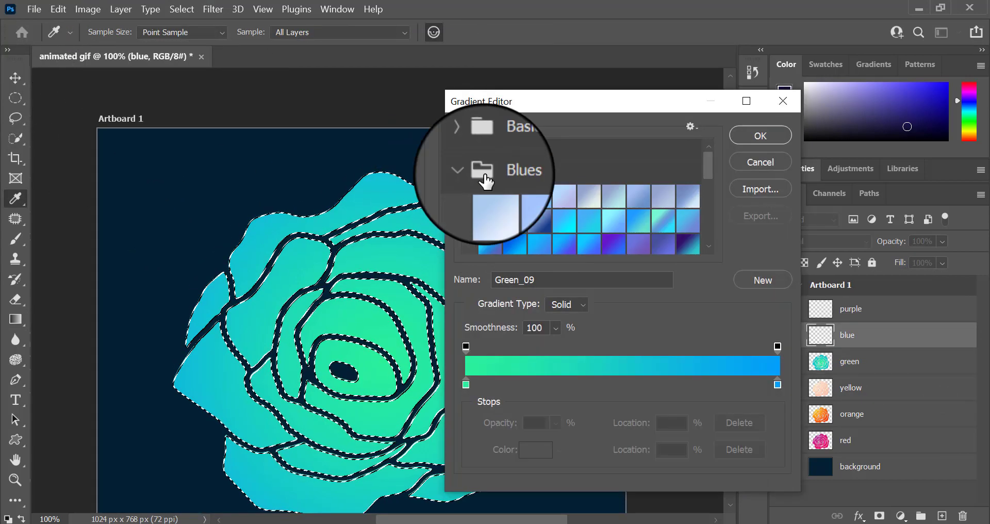
{"action": "left_click", "coordinate": [564, 220]}
{"action": "left_click", "coordinate": [753, 135]}
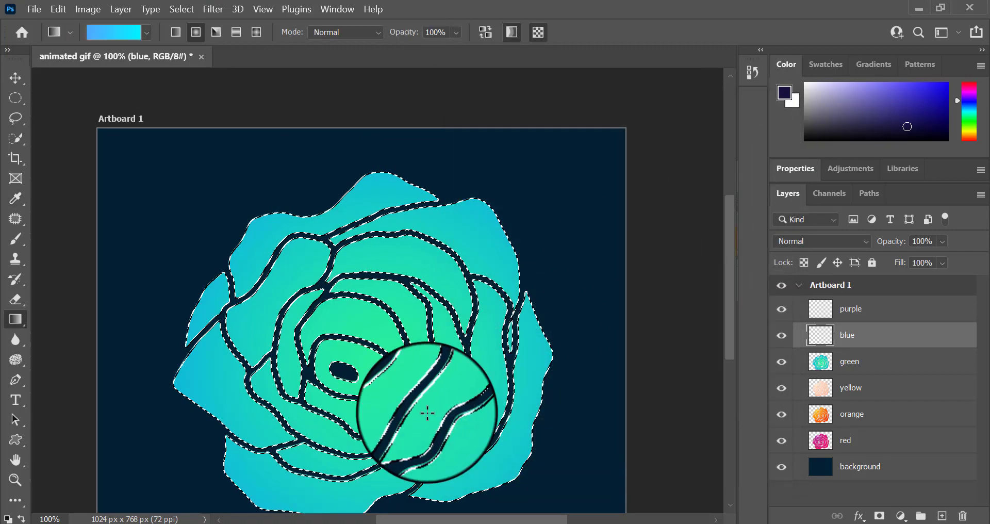
{"action": "left_click_drag", "start_coordinate": [549, 437], "coordinate": [547, 435]}
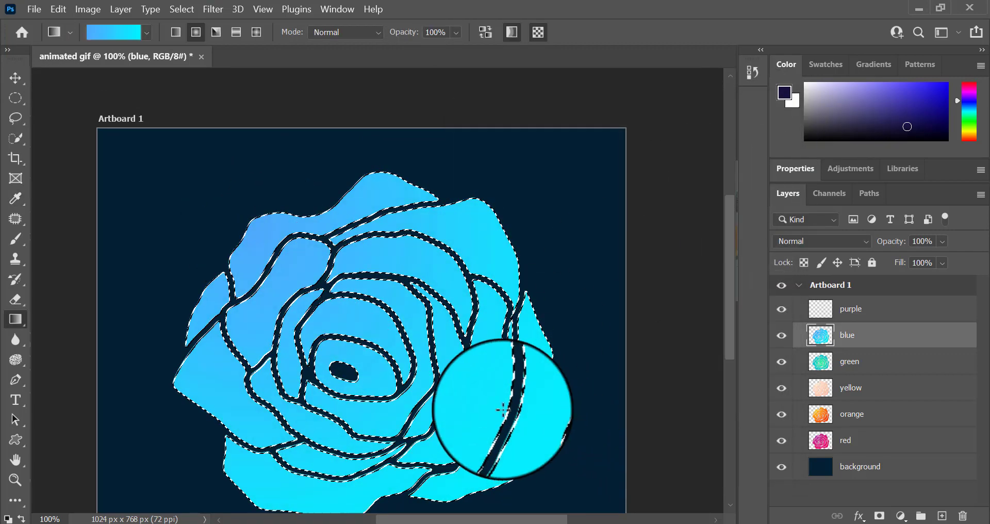
Pan the view to show the whole artboard and select the purple layer
{"action": "left_click", "coordinate": [14, 459]}
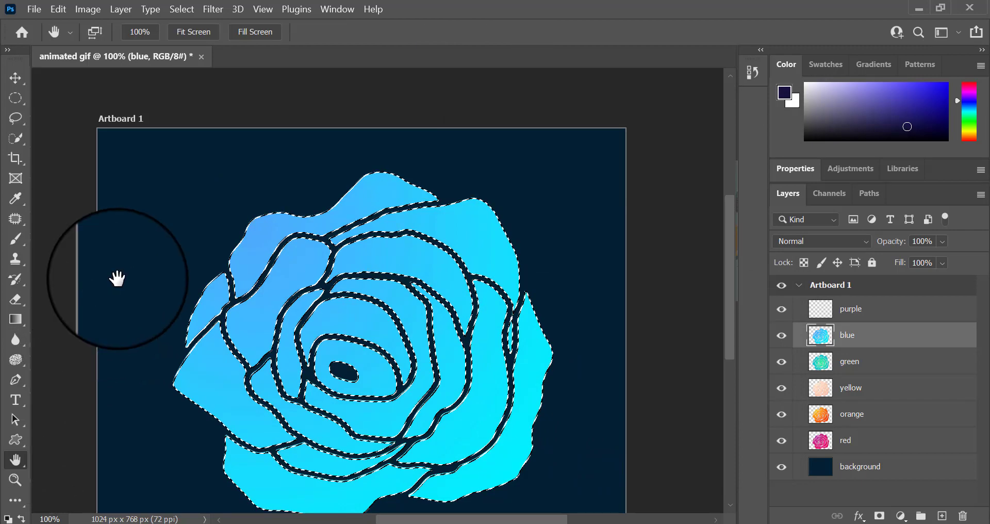
{"action": "left_click_drag", "start_coordinate": [117, 278], "coordinate": [130, 238]}
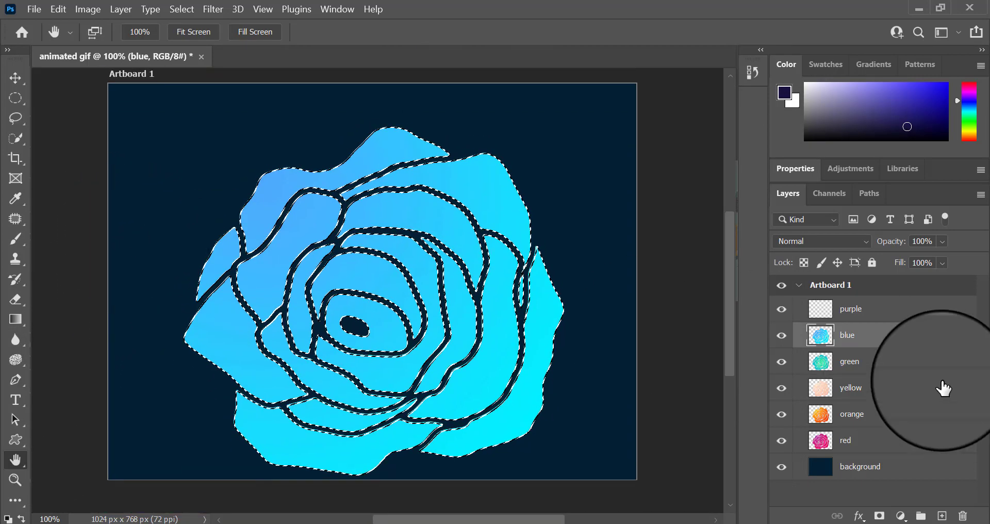
{"action": "left_click", "coordinate": [885, 314]}
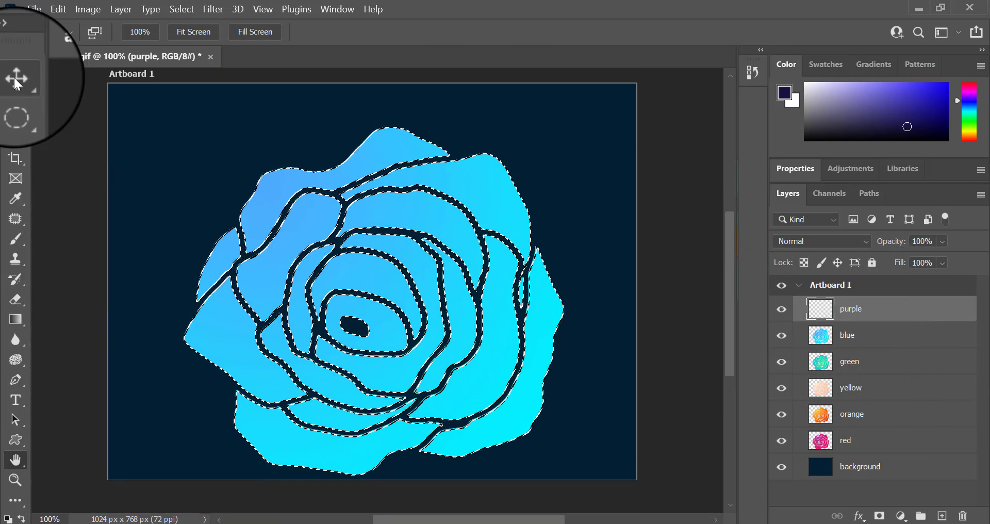
Fill the rose selection on the purple layer with the violet Purple_07 gradient from Purples
{"action": "left_click", "coordinate": [14, 77]}
{"action": "left_click", "coordinate": [20, 322]}
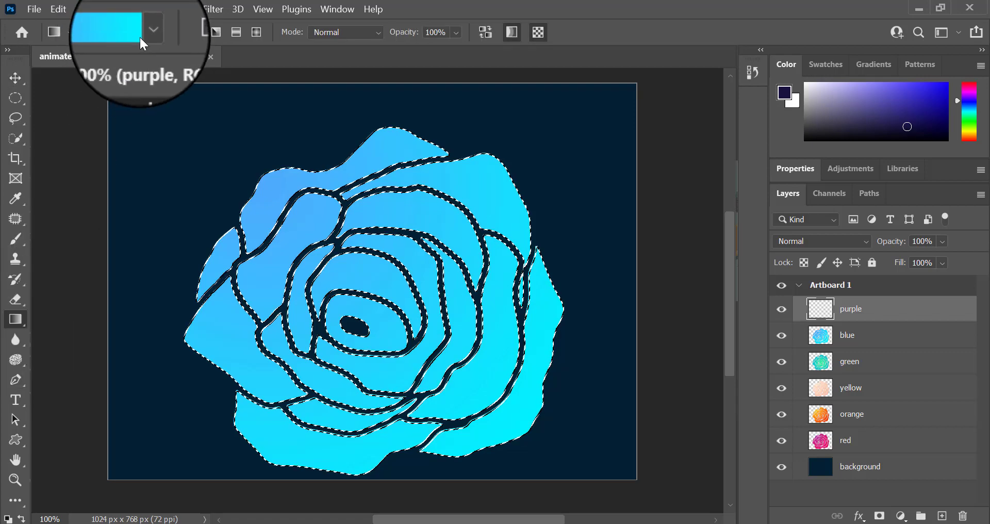
{"action": "left_click", "coordinate": [91, 32]}
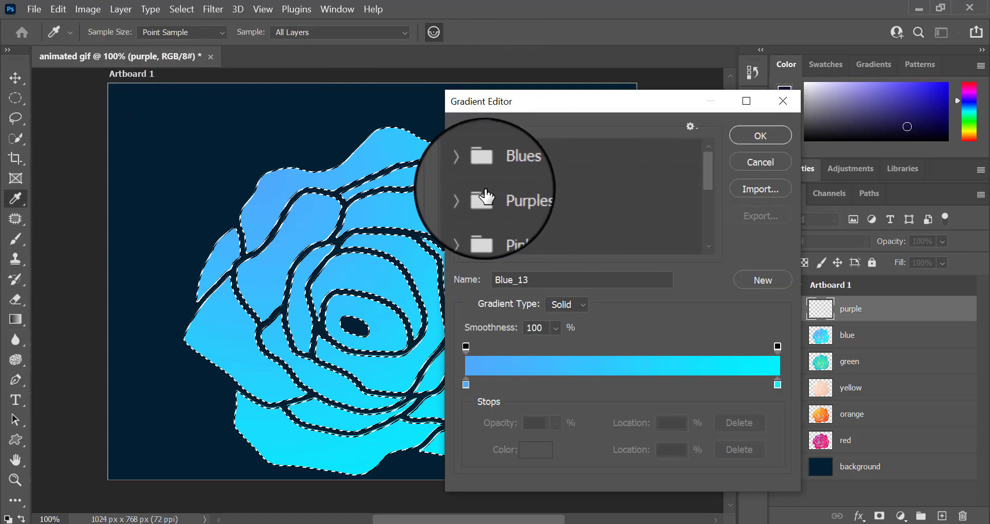
{"action": "left_click", "coordinate": [470, 194]}
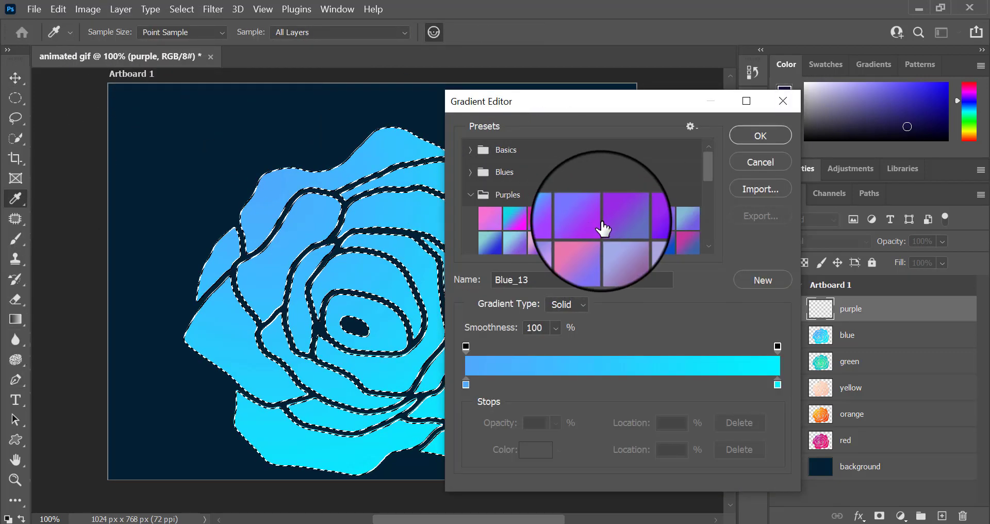
{"action": "left_click", "coordinate": [634, 222]}
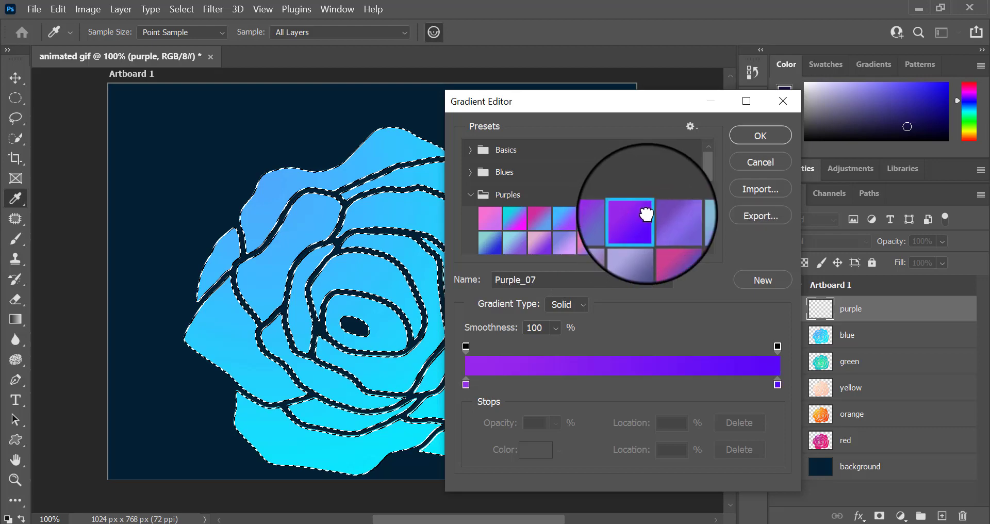
{"action": "left_click", "coordinate": [750, 143]}
{"action": "mouse_move", "coordinate": [239, 226]}
{"action": "left_mouse_down"}
{"action": "mouse_move", "coordinate": [110, 129]}
{"action": "mouse_move", "coordinate": [221, 154]}
{"action": "mouse_move", "coordinate": [170, 114]}
{"action": "left_mouse_up"}
{"action": "left_click", "coordinate": [15, 77]}
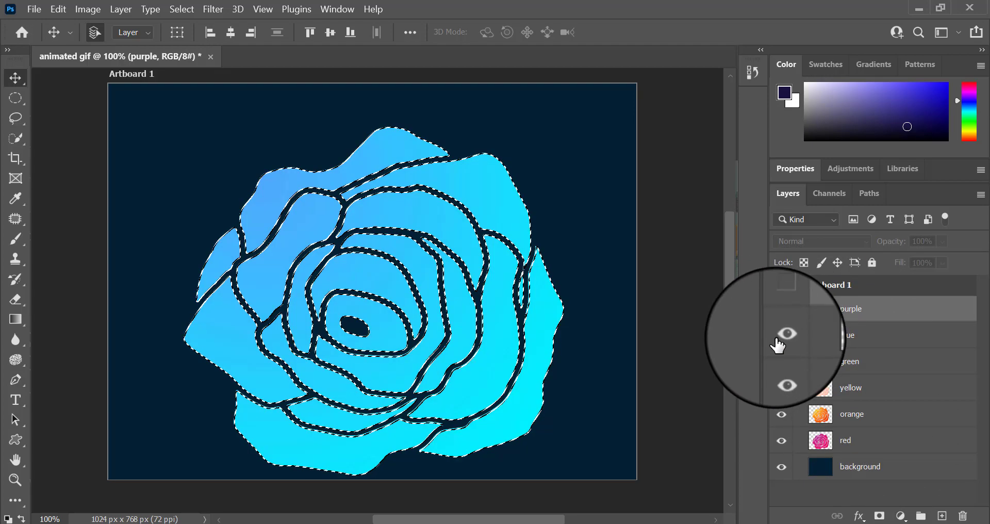
{"action": "left_click", "coordinate": [781, 334]}
{"action": "left_click", "coordinate": [782, 367]}
{"action": "left_click", "coordinate": [781, 390]}
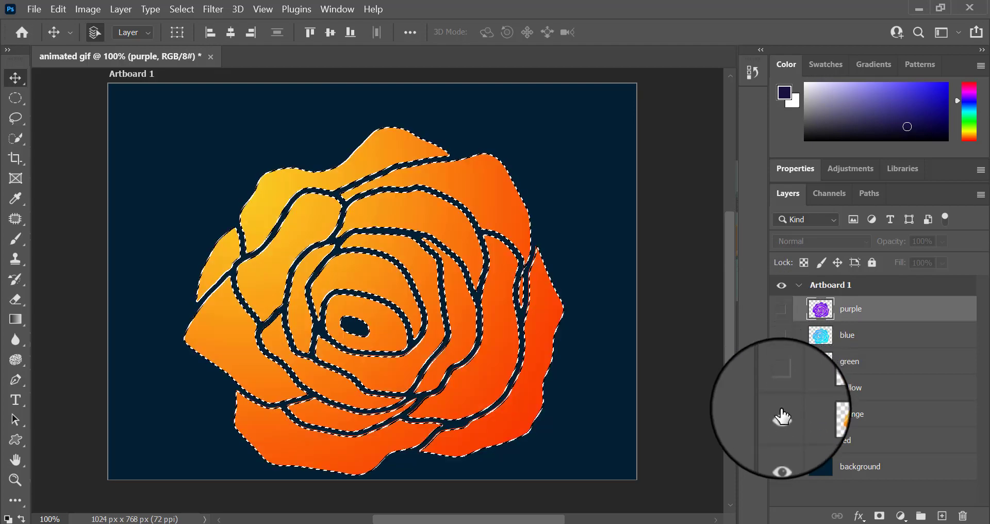
{"action": "left_click", "coordinate": [781, 415]}
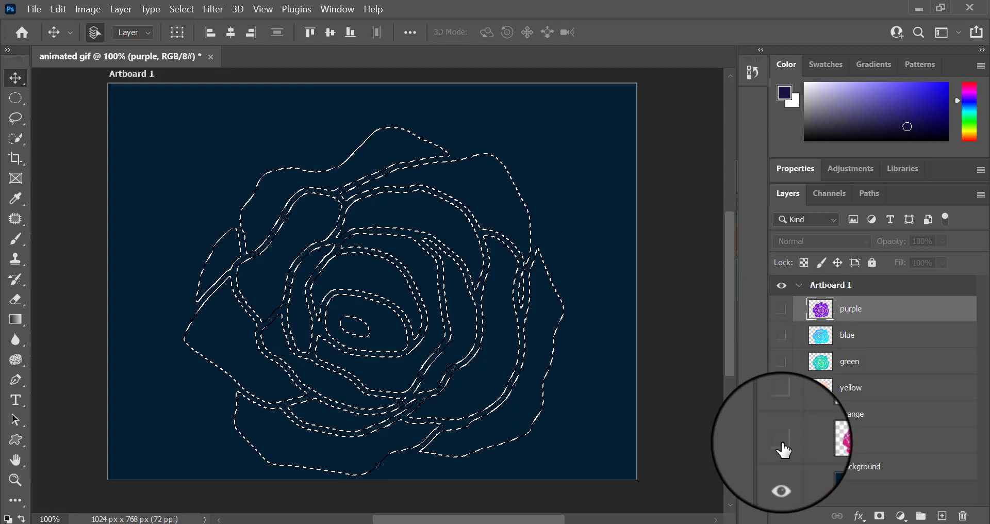
{"action": "left_click", "coordinate": [782, 440]}
{"action": "left_click", "coordinate": [782, 416]}
{"action": "left_click", "coordinate": [782, 390]}
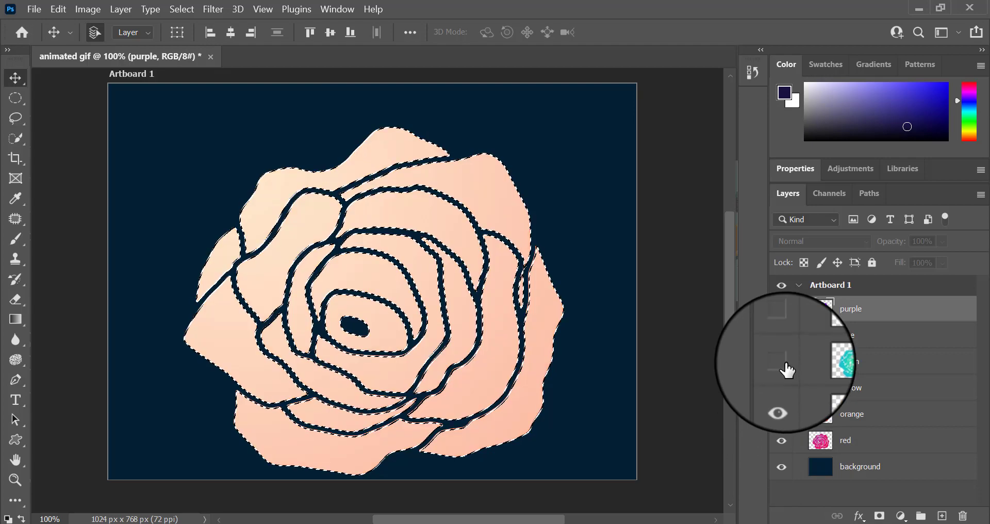
{"action": "left_click", "coordinate": [782, 362]}
{"action": "left_click", "coordinate": [782, 336]}
{"action": "left_click", "coordinate": [782, 309]}
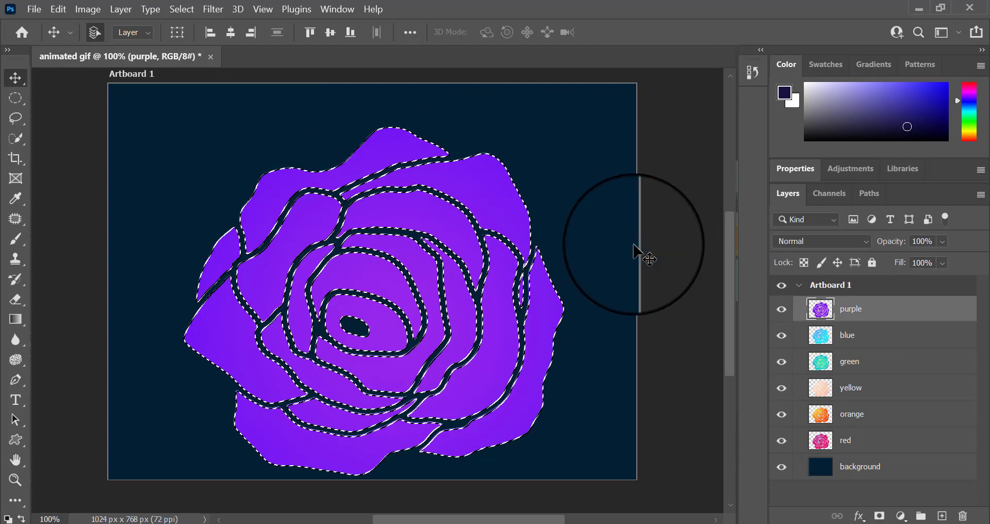
Deselect the rose, then move the six rose layers, purple through red, upward together
{"action": "key", "text": "ctrl"}
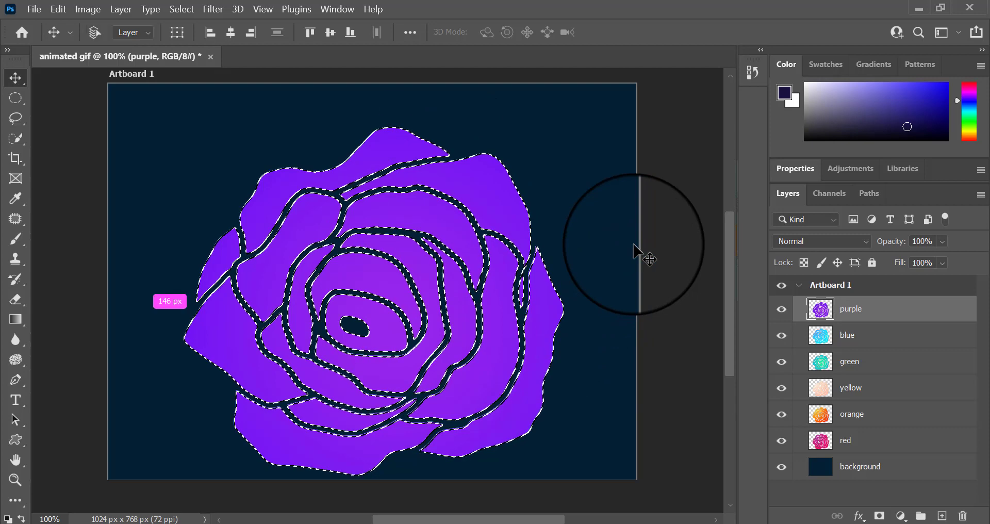
{"action": "key", "text": "ctrl+d"}
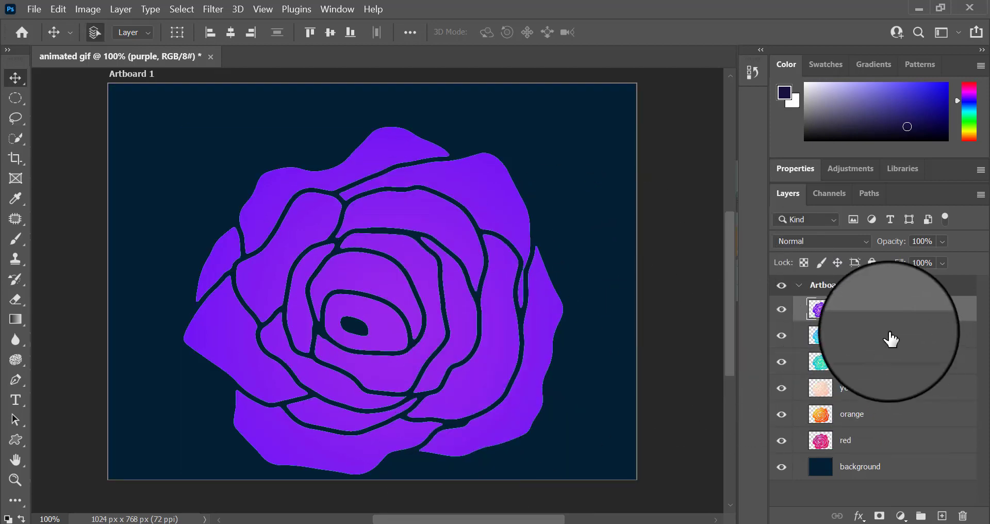
{"action": "left_click", "coordinate": [878, 363], "text": "shift"}
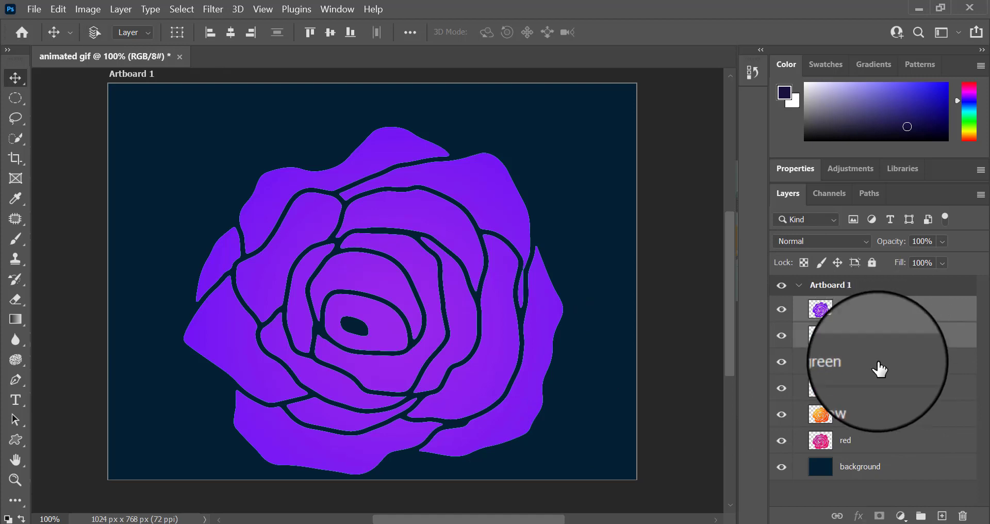
{"action": "left_click", "coordinate": [880, 390], "text": "shift"}
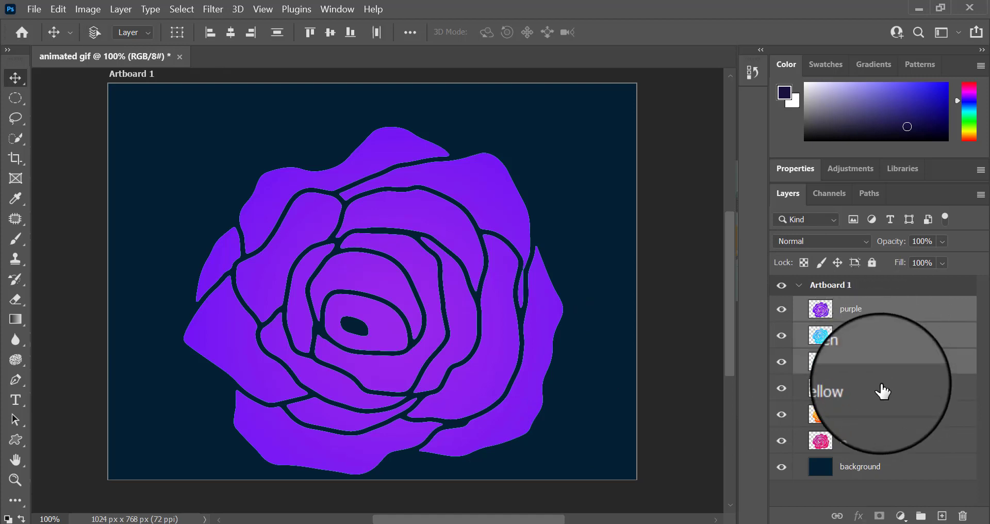
{"action": "left_click", "coordinate": [879, 440], "text": "shift"}
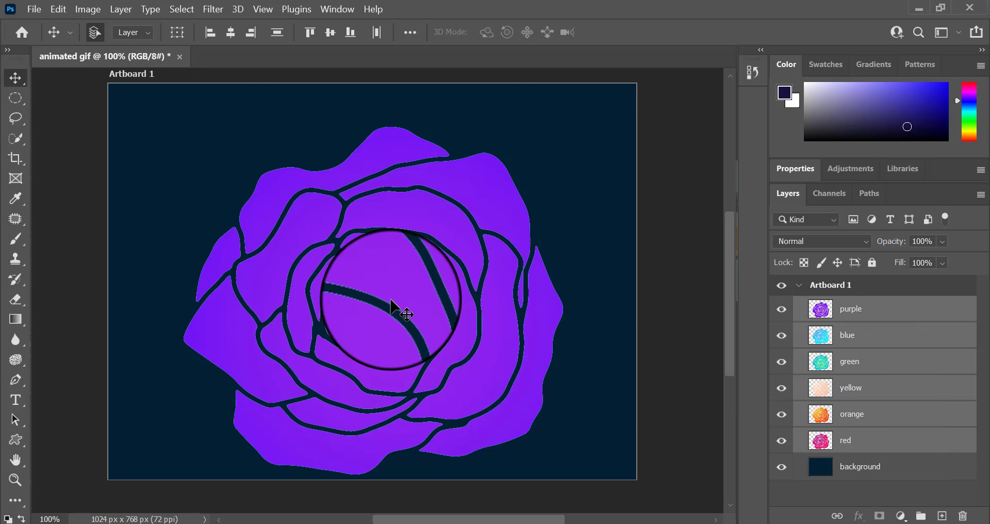
{"action": "left_click_drag", "start_coordinate": [392, 305], "coordinate": [394, 274]}
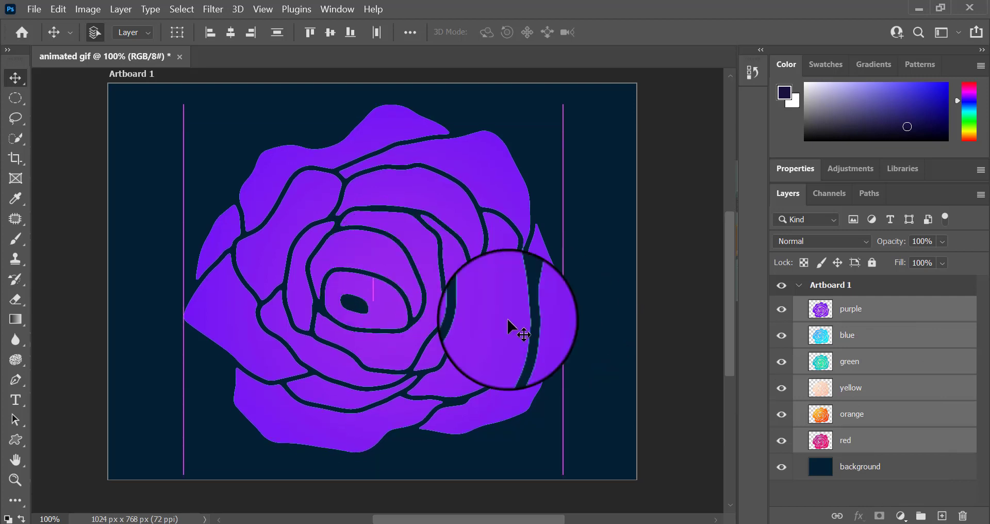
{"action": "left_click", "coordinate": [869, 335]}
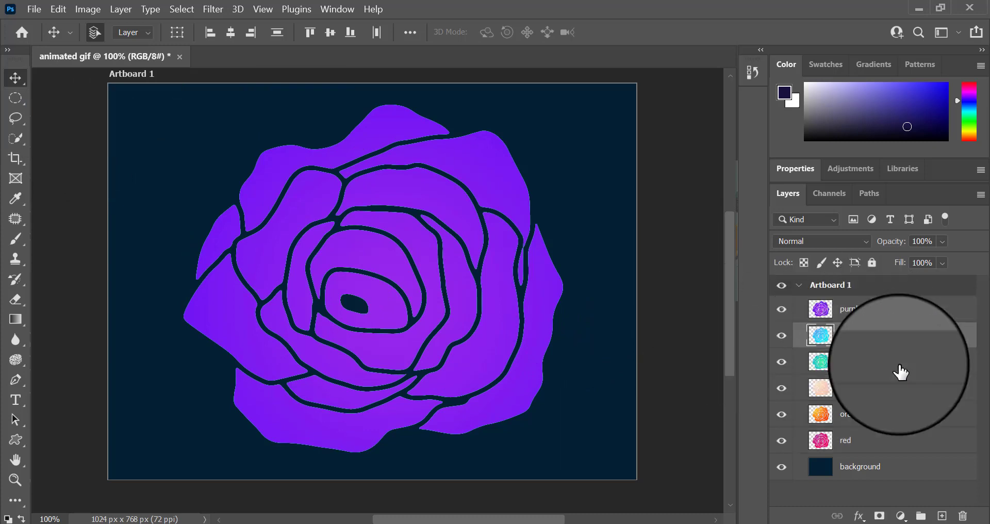
Select the purple layer, show the Timeline panel, and fit the whole artboard in the window
{"action": "left_click", "coordinate": [876, 387]}
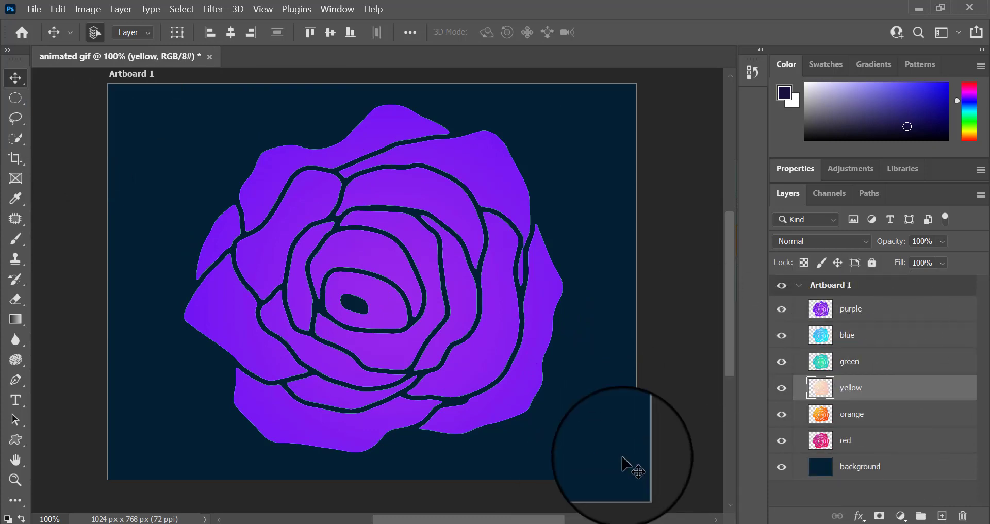
{"action": "left_click", "coordinate": [954, 317]}
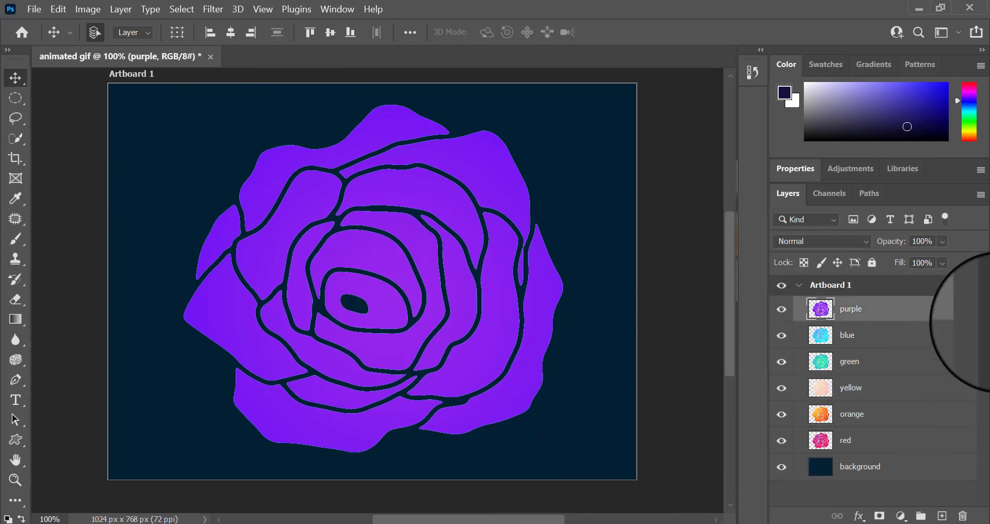
{"action": "left_click", "coordinate": [349, 11]}
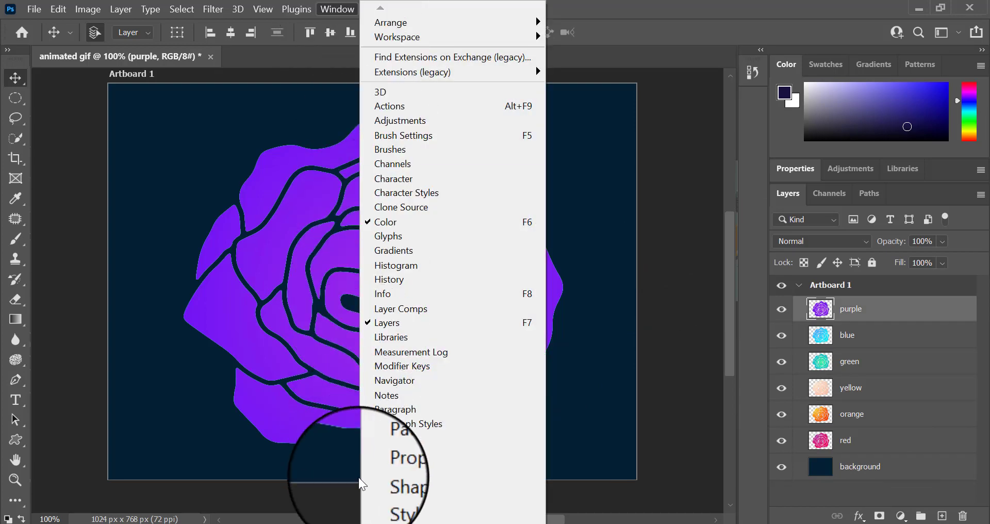
{"action": "left_click", "coordinate": [395, 518]}
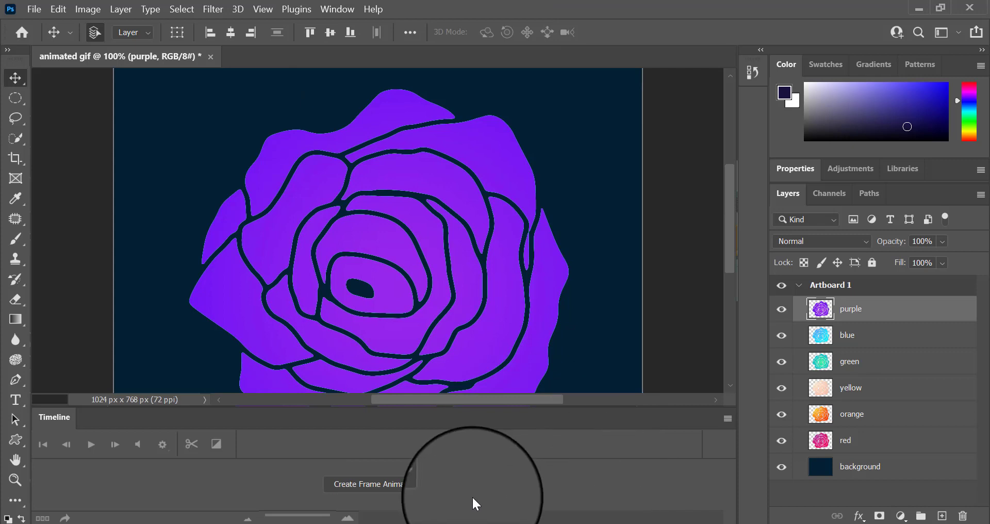
{"action": "left_click", "coordinate": [15, 479]}
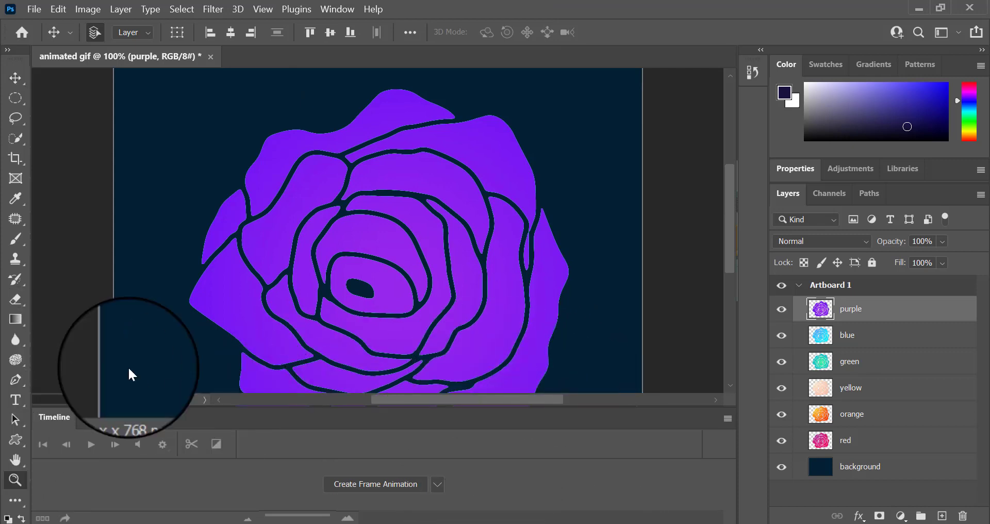
{"action": "left_click", "coordinate": [294, 33]}
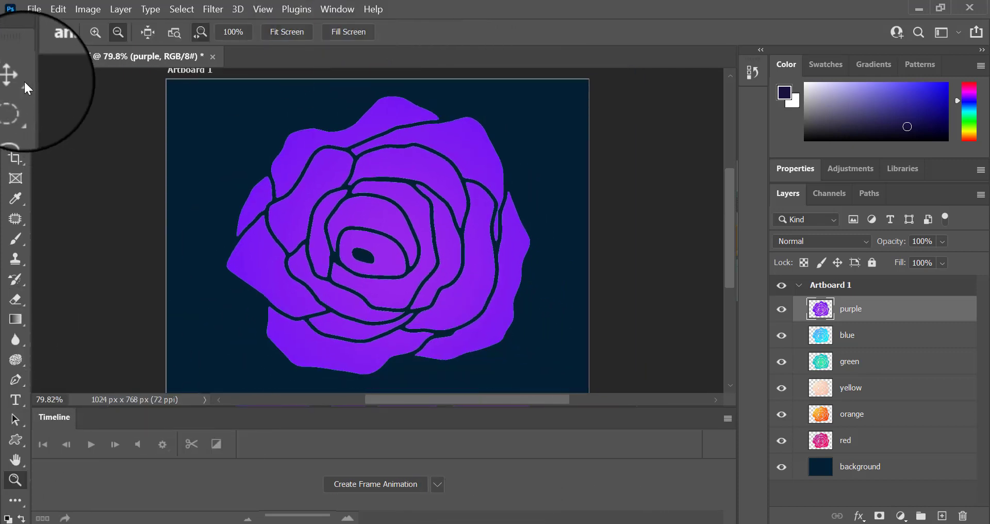
{"action": "left_click", "coordinate": [15, 77]}
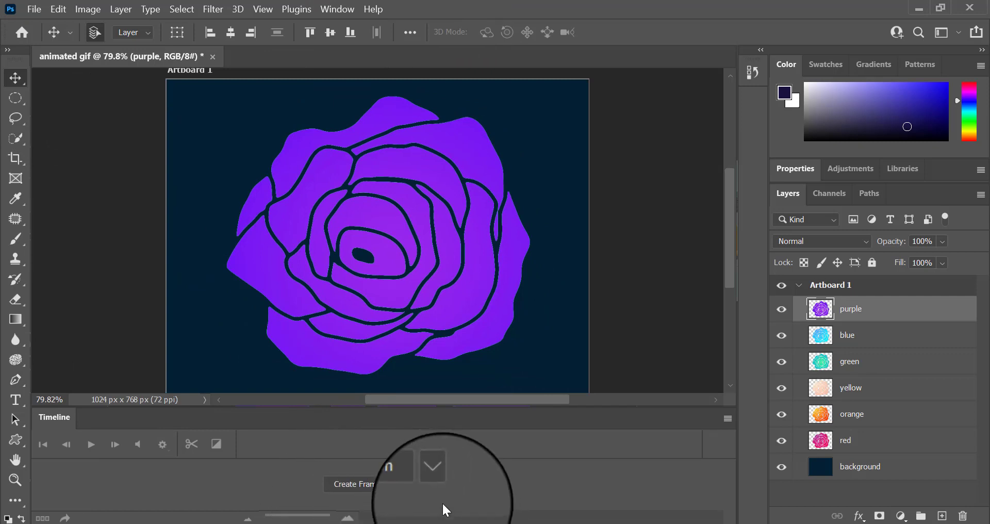
Create a frame animation in the Timeline with its first frame
{"action": "left_click", "coordinate": [437, 484]}
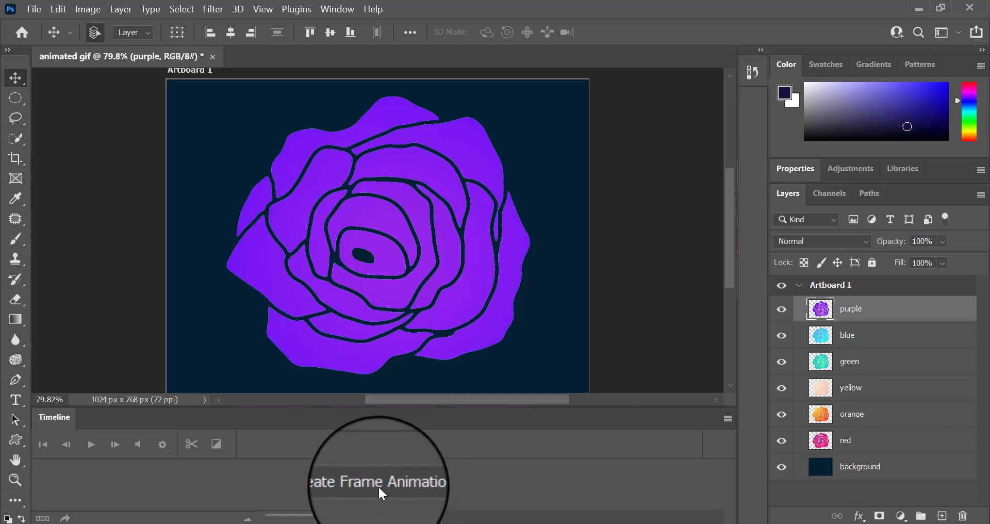
{"action": "left_click", "coordinate": [378, 484]}
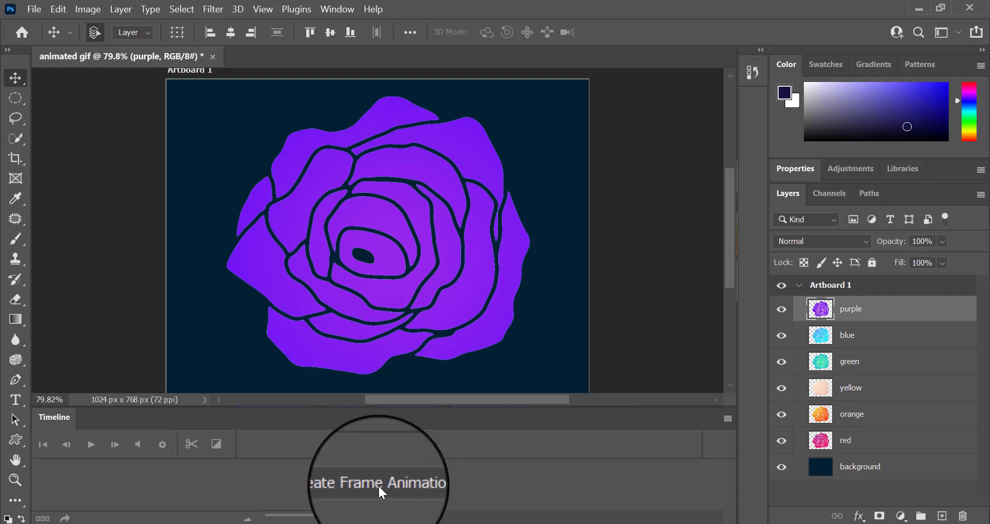
{"action": "left_click", "coordinate": [378, 484]}
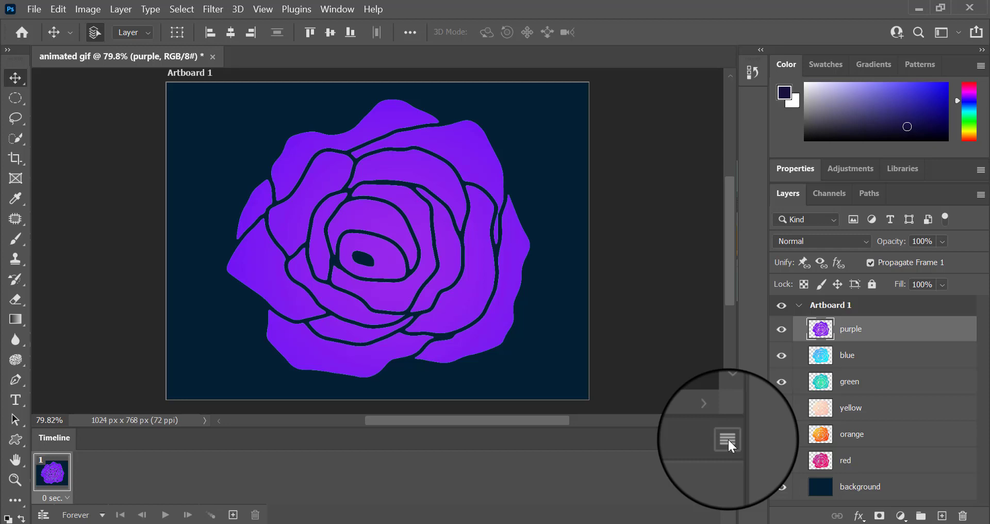
Use Make Frames From Layers in the Timeline menu to create one frame per layer
{"action": "left_click", "coordinate": [728, 437]}
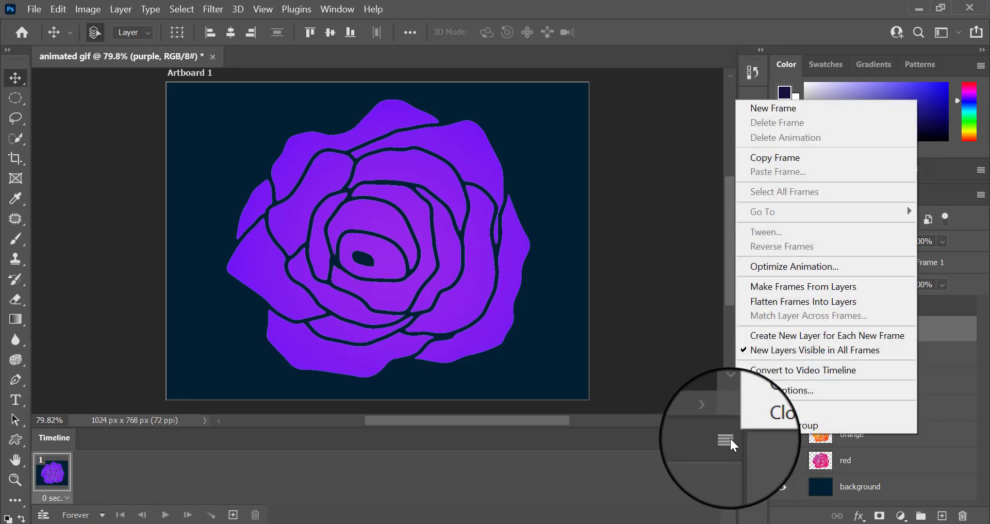
{"action": "left_click", "coordinate": [784, 285]}
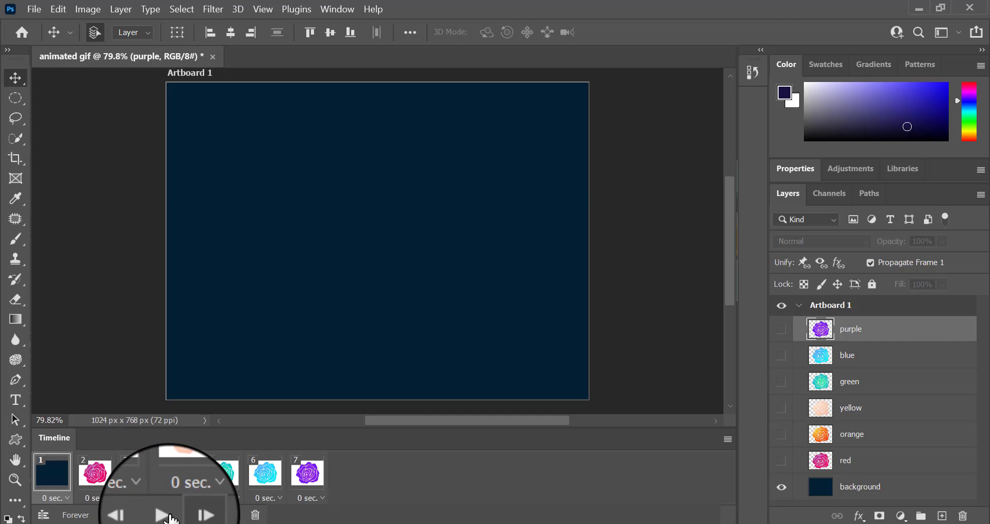
Delete the plain background first frame, leaving six rose frames, and play the animation to preview
{"action": "left_click", "coordinate": [161, 515]}
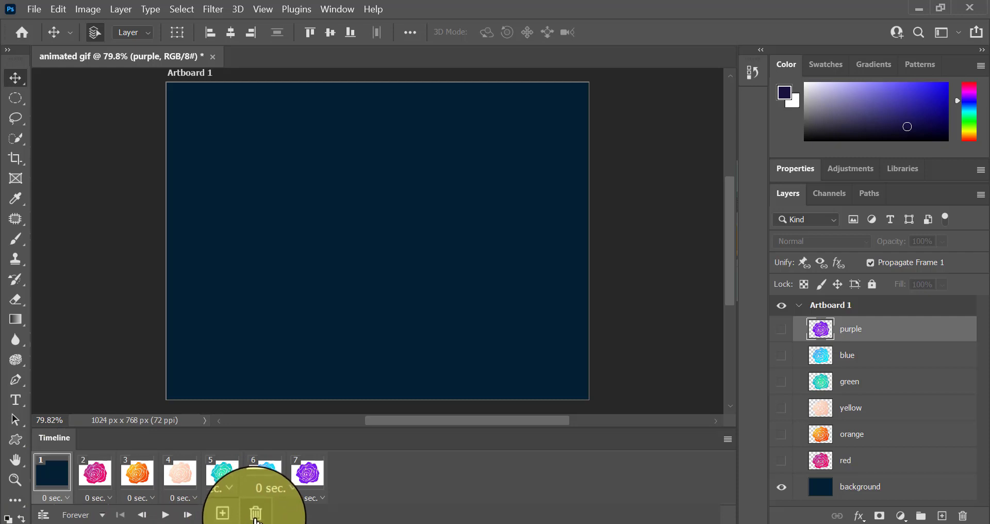
{"action": "left_click", "coordinate": [256, 514]}
{"action": "left_click", "coordinate": [469, 225]}
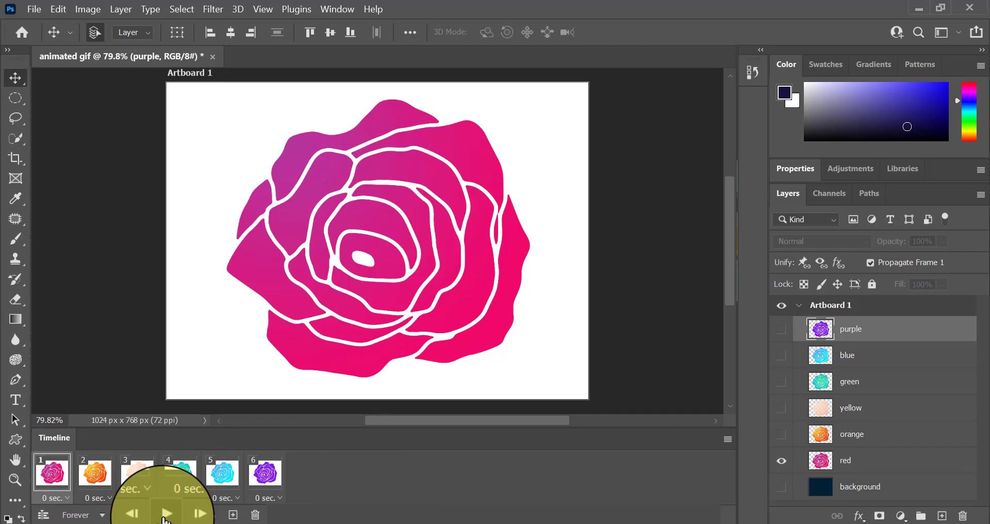
{"action": "left_click", "coordinate": [166, 513]}
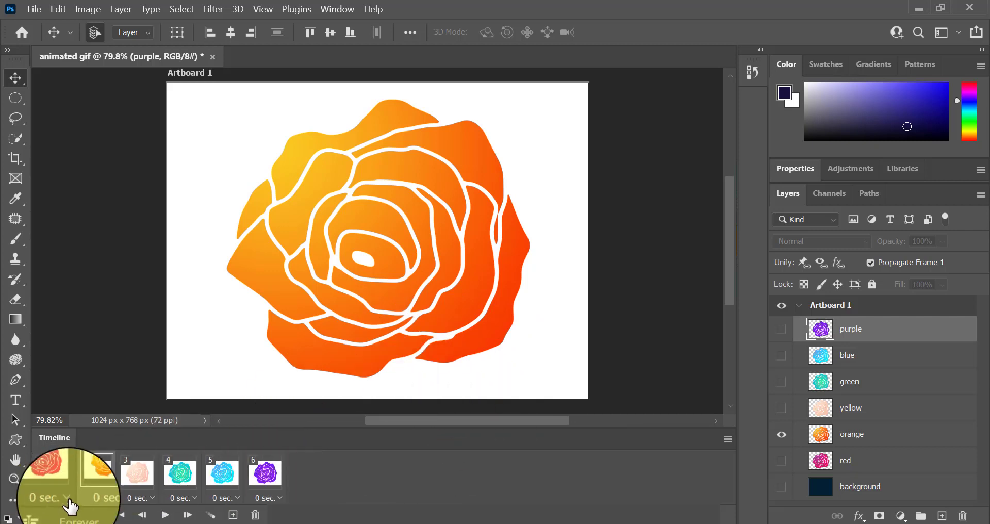
Set the delay of all six frames to 0.2 seconds
{"action": "left_click", "coordinate": [66, 499]}
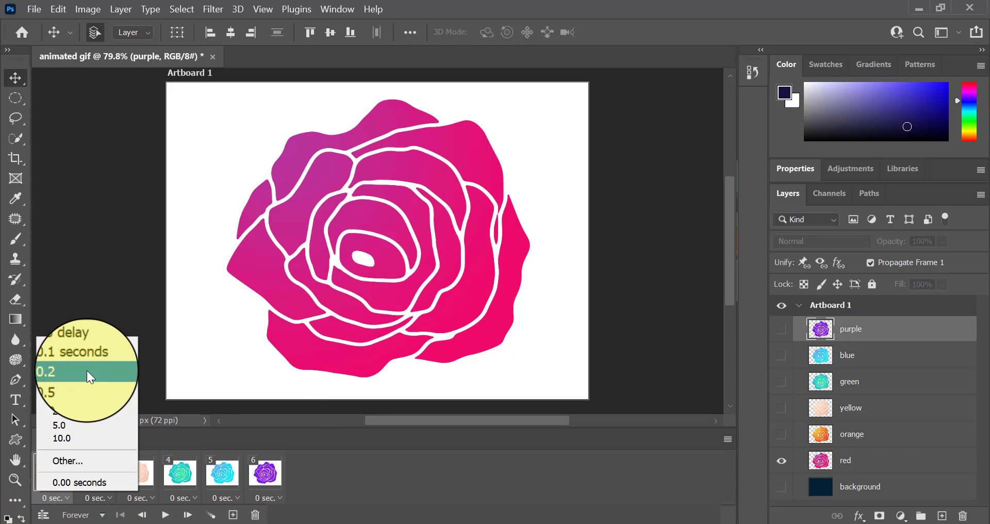
{"action": "left_click", "coordinate": [72, 371]}
{"action": "left_click", "coordinate": [98, 497]}
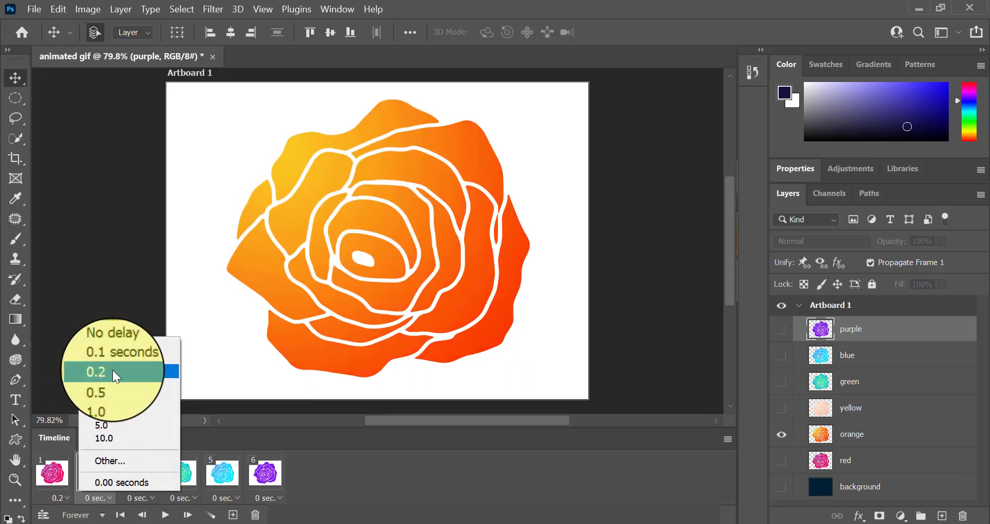
{"action": "left_click", "coordinate": [118, 372]}
{"action": "left_click", "coordinate": [158, 499]}
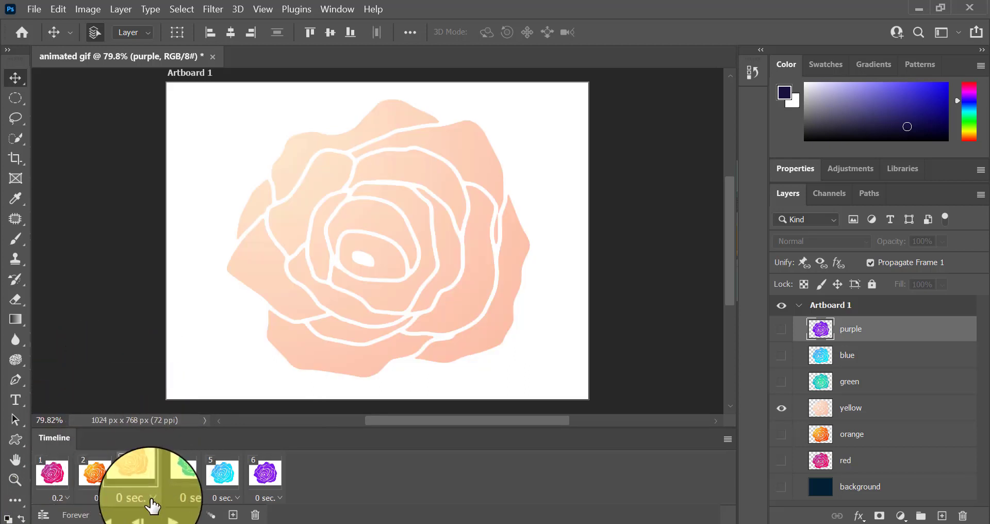
{"action": "left_click", "coordinate": [157, 373]}
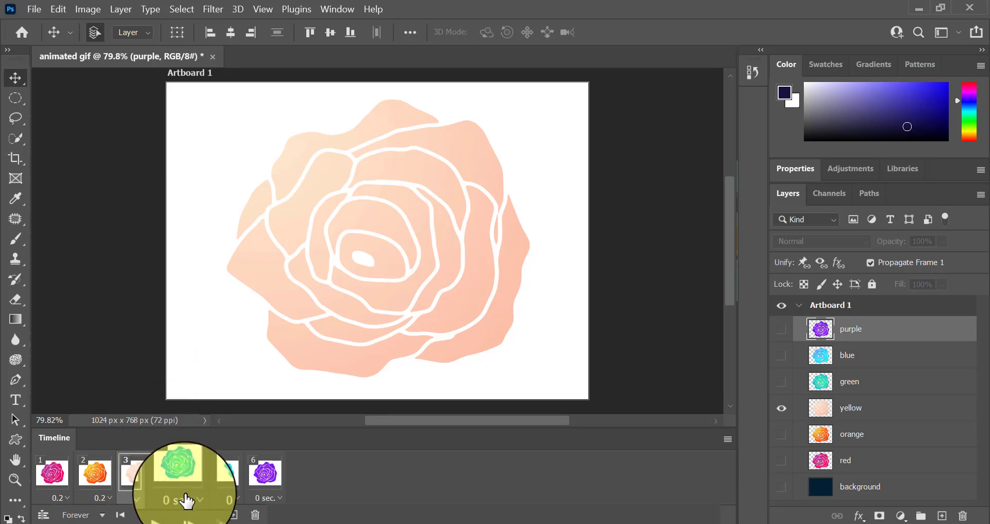
{"action": "left_click", "coordinate": [186, 498]}
{"action": "left_click", "coordinate": [197, 373]}
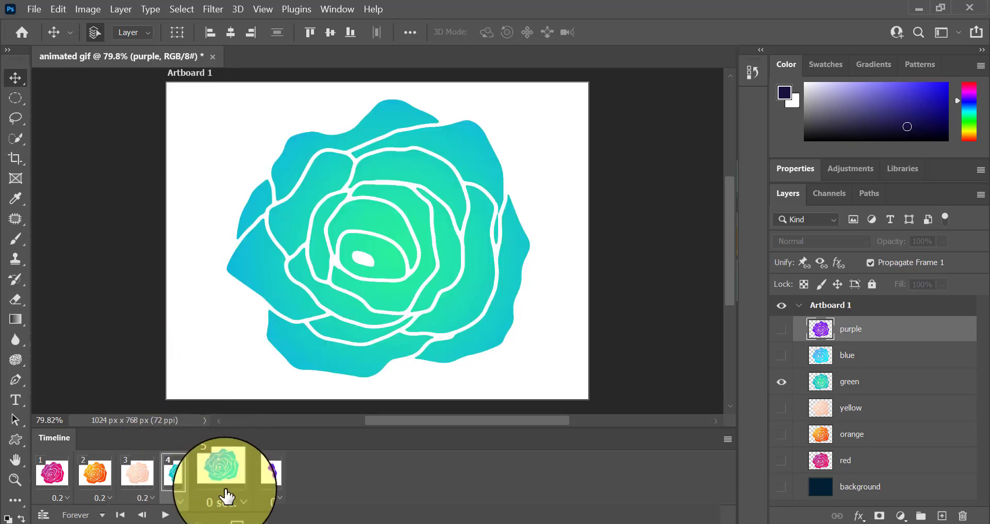
{"action": "left_click", "coordinate": [223, 497]}
{"action": "left_click", "coordinate": [268, 373]}
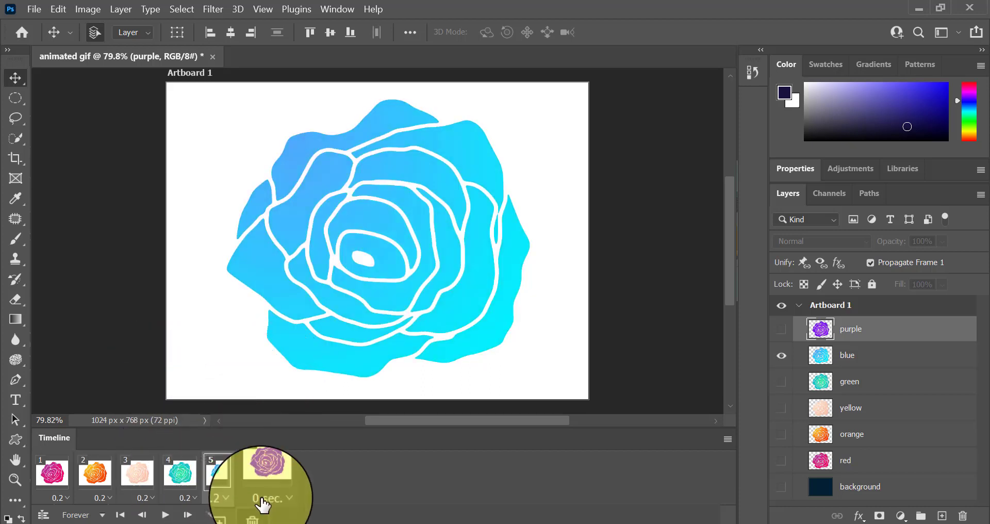
{"action": "left_click", "coordinate": [265, 497]}
{"action": "left_click", "coordinate": [265, 372]}
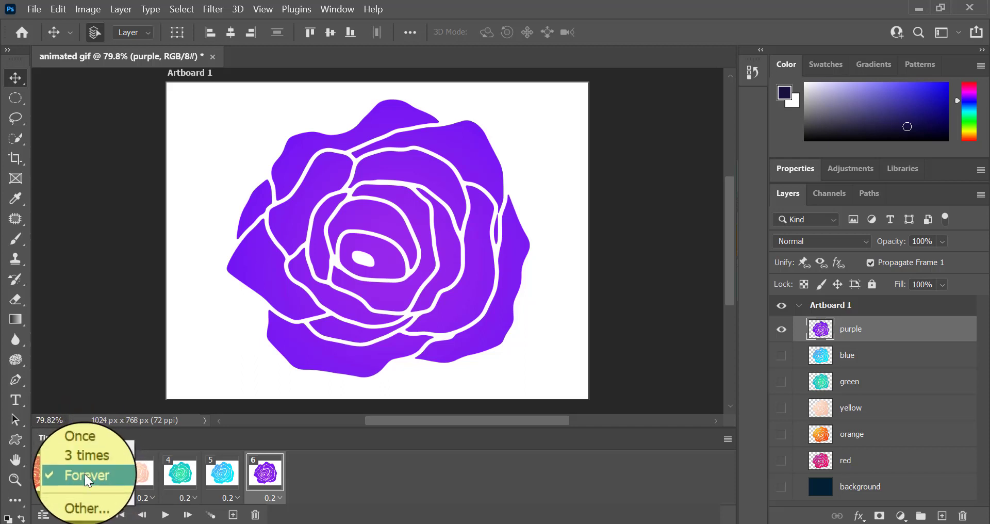
Set the animation to loop Forever and play it through once
{"action": "left_click", "coordinate": [84, 474]}
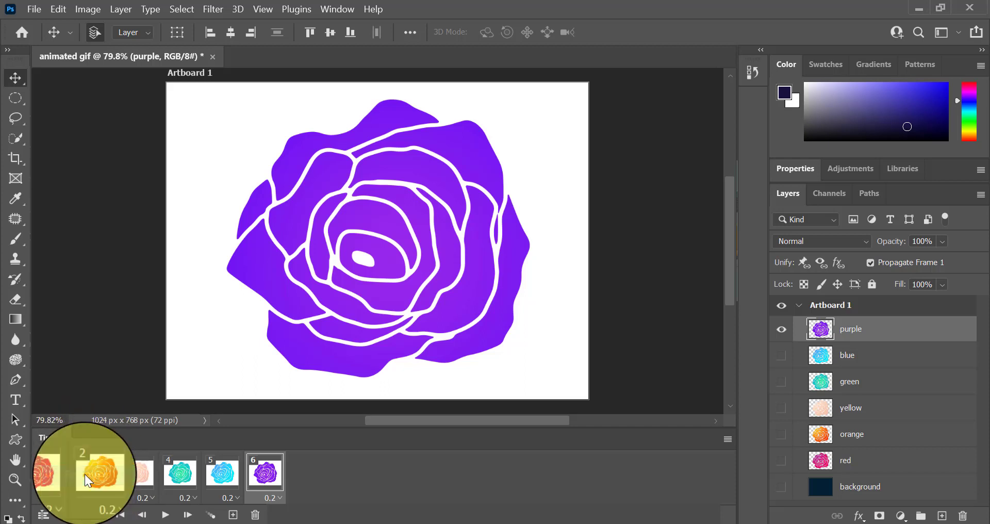
{"action": "left_click", "coordinate": [166, 516]}
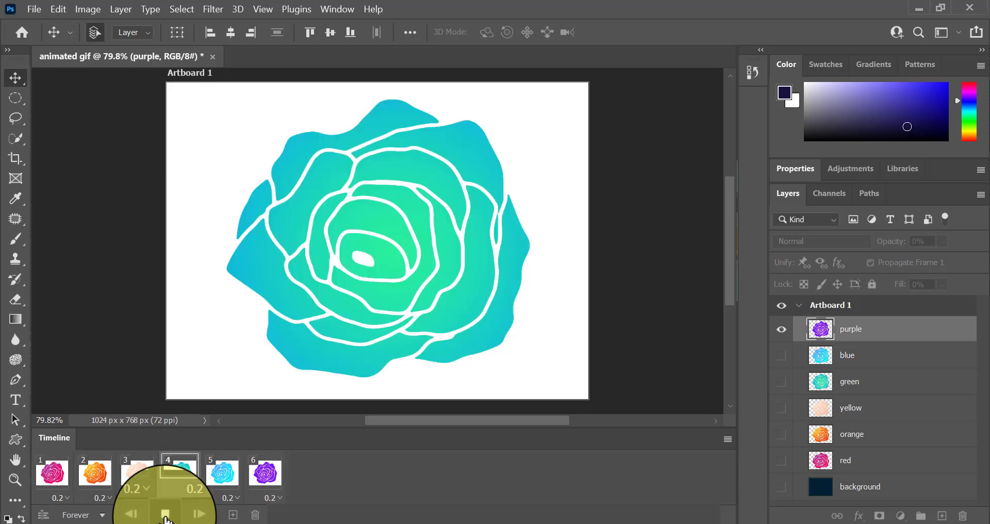
{"action": "left_click", "coordinate": [165, 514]}
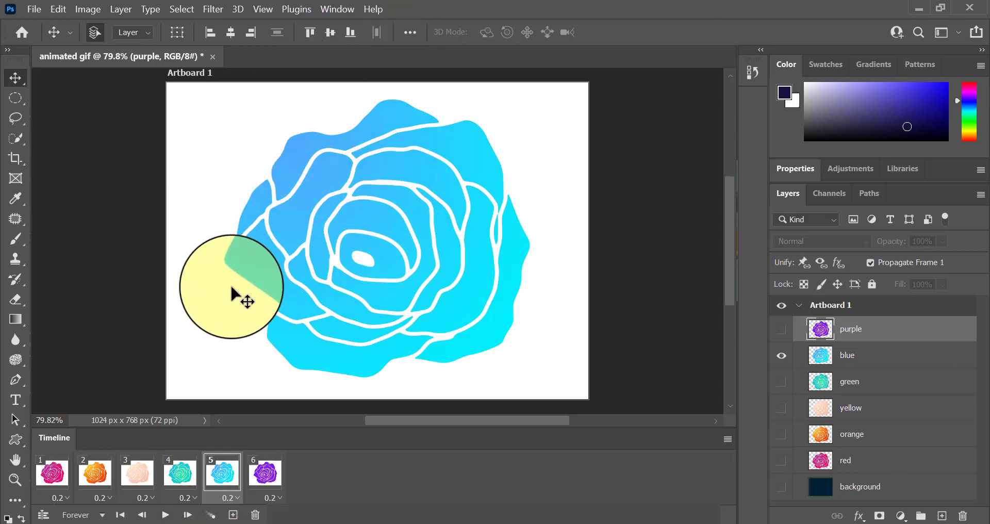
Open File > Export > Save for Web (Legacy) and keep the GIF 128 Dithered preset
{"action": "left_click", "coordinate": [36, 10]}
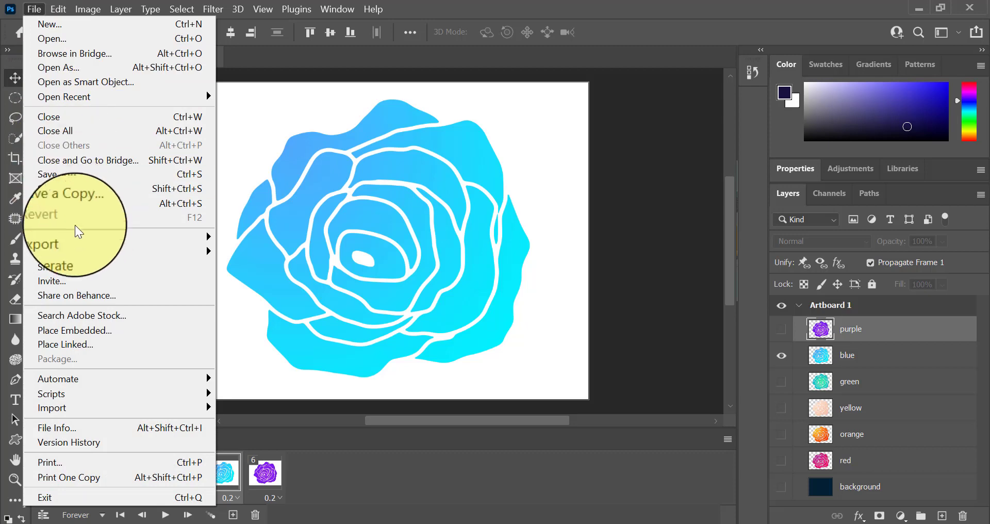
{"action": "mouse_move", "coordinate": [82, 236]}
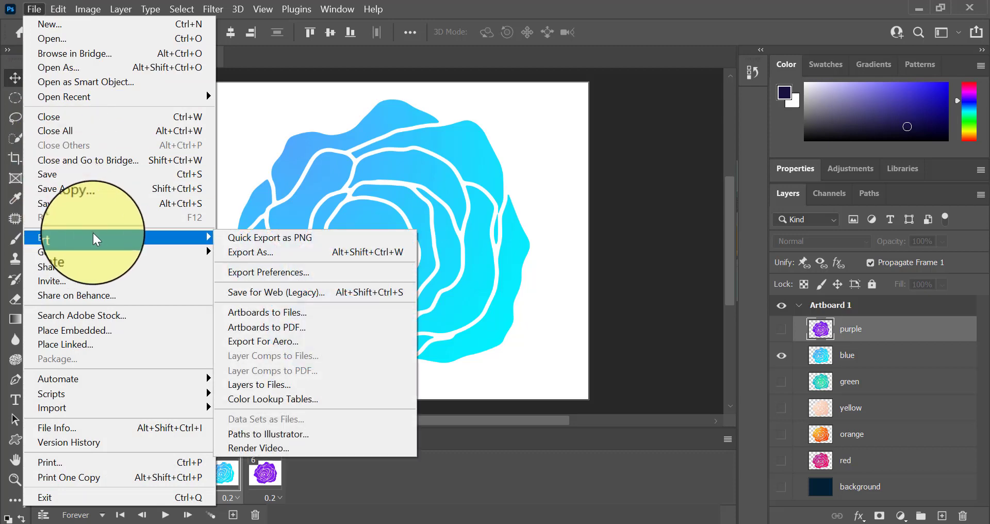
{"action": "left_click", "coordinate": [274, 292]}
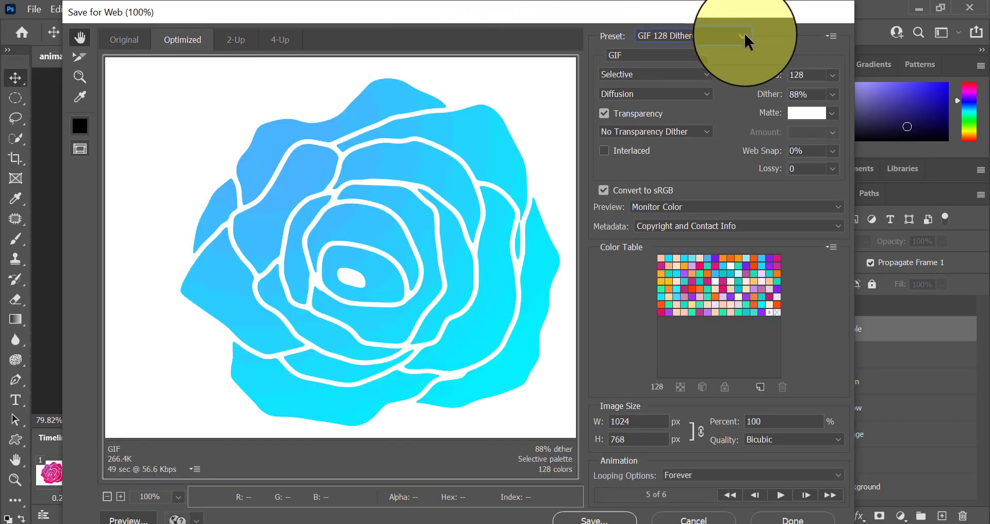
{"action": "left_click", "coordinate": [743, 35]}
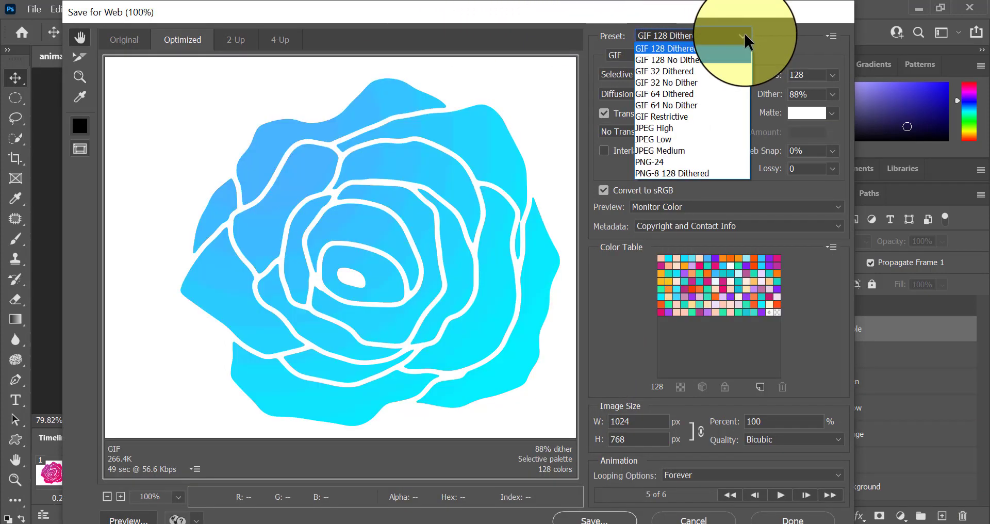
{"action": "left_click", "coordinate": [717, 47]}
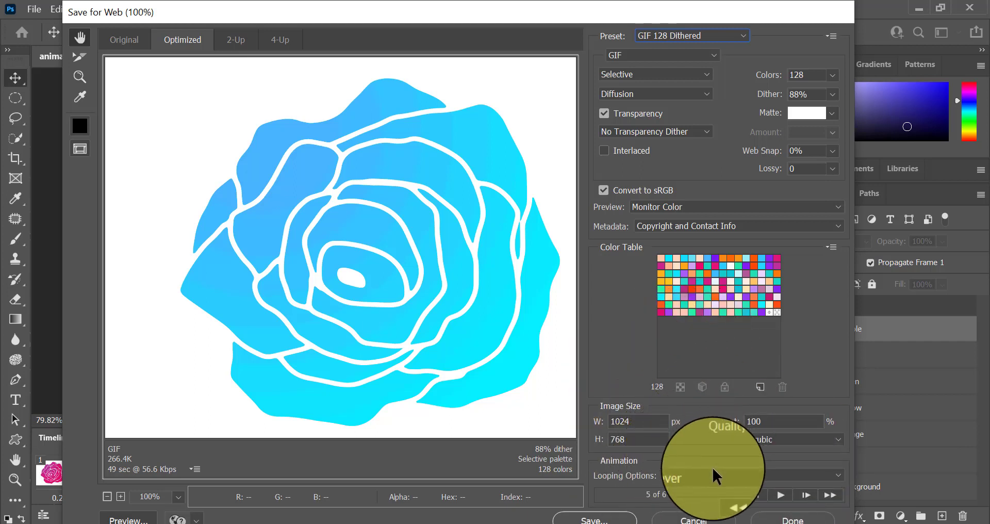
Save the optimized animation to the Desktop as the GIF file 'animated gif'
{"action": "left_click", "coordinate": [616, 520]}
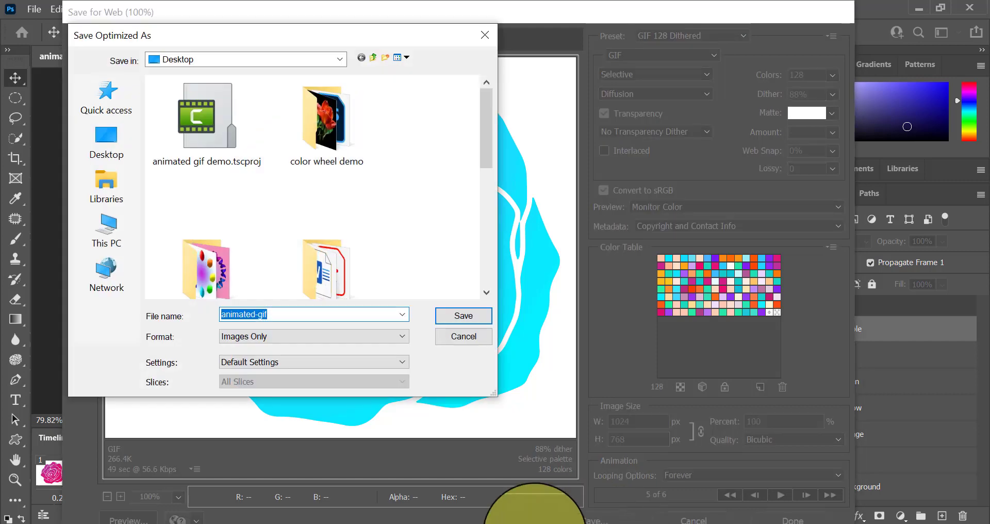
{"action": "type", "text": "a"}
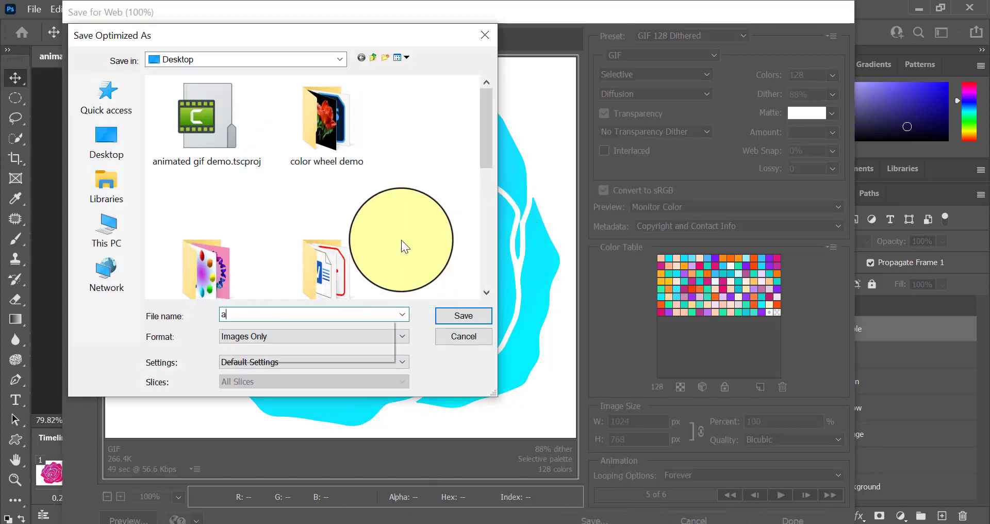
{"action": "type", "text": "nimated gif"}
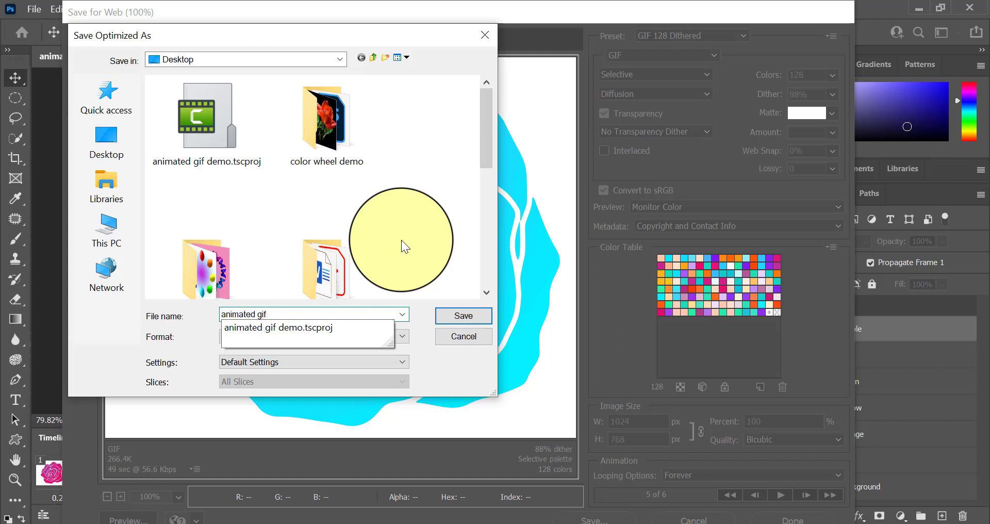
{"action": "left_click", "coordinate": [484, 317]}
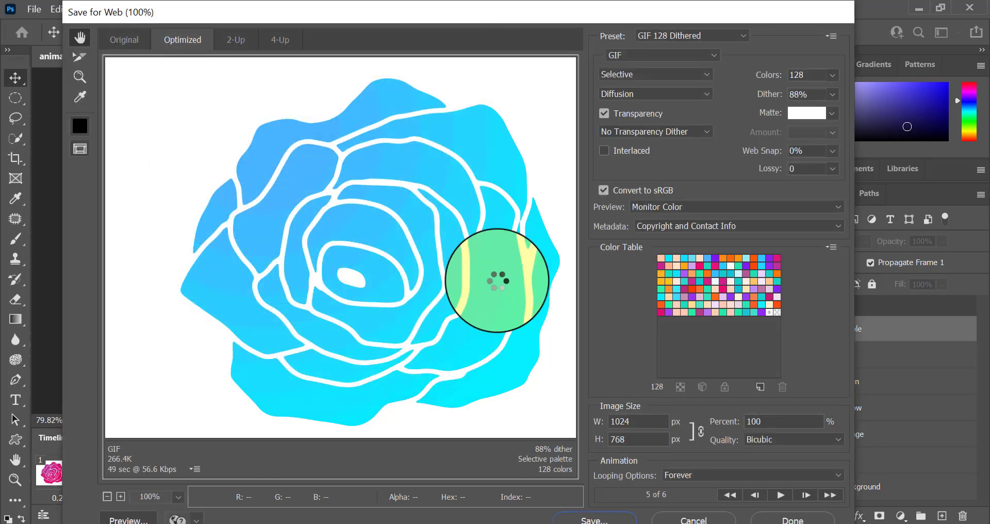